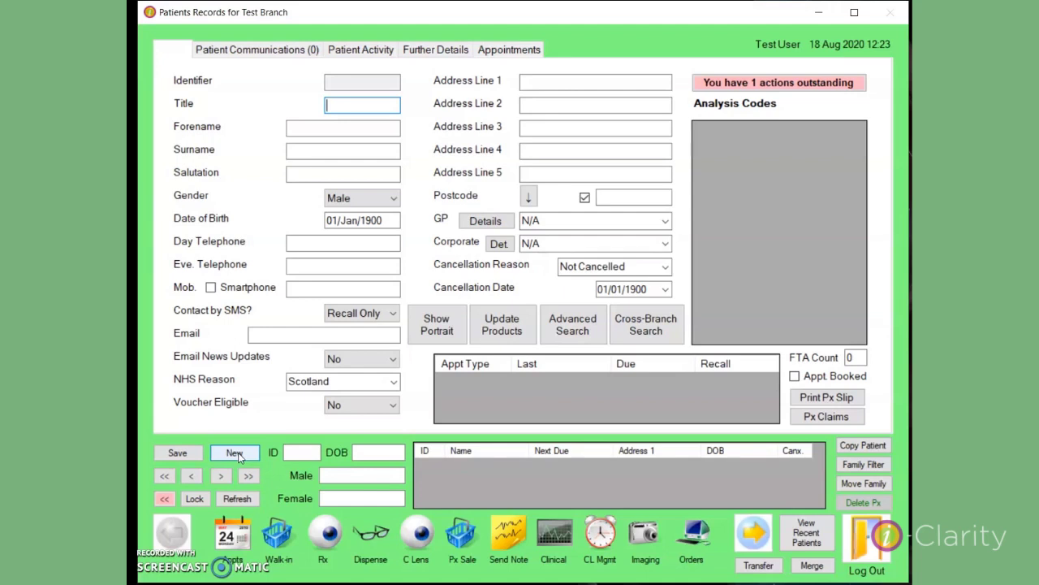
Enter title Mrs with the patient's forename and surname, leaving the auto-filled salutation
type("mrs")
key("Tab")
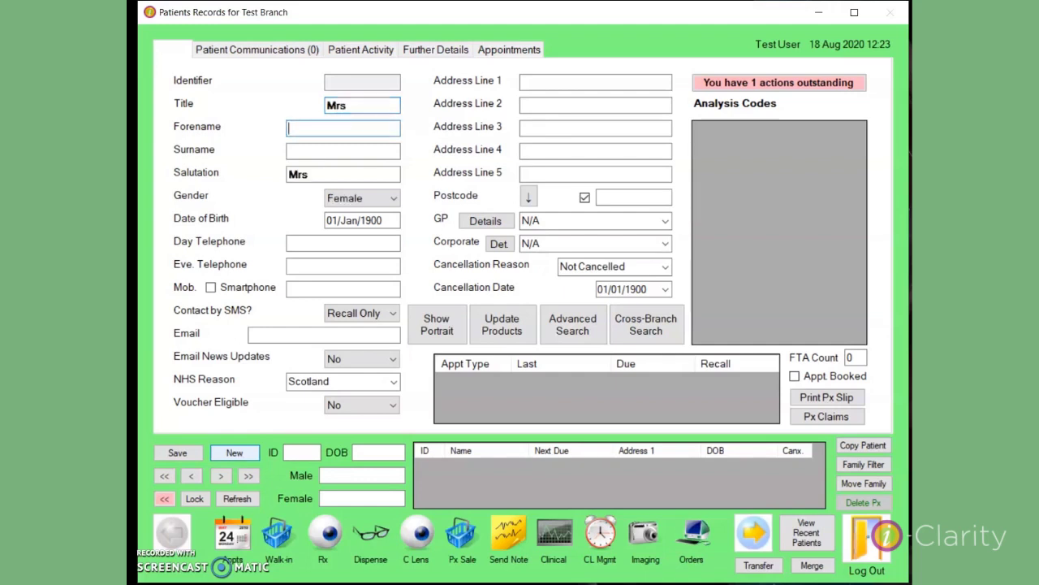
key("Tab")
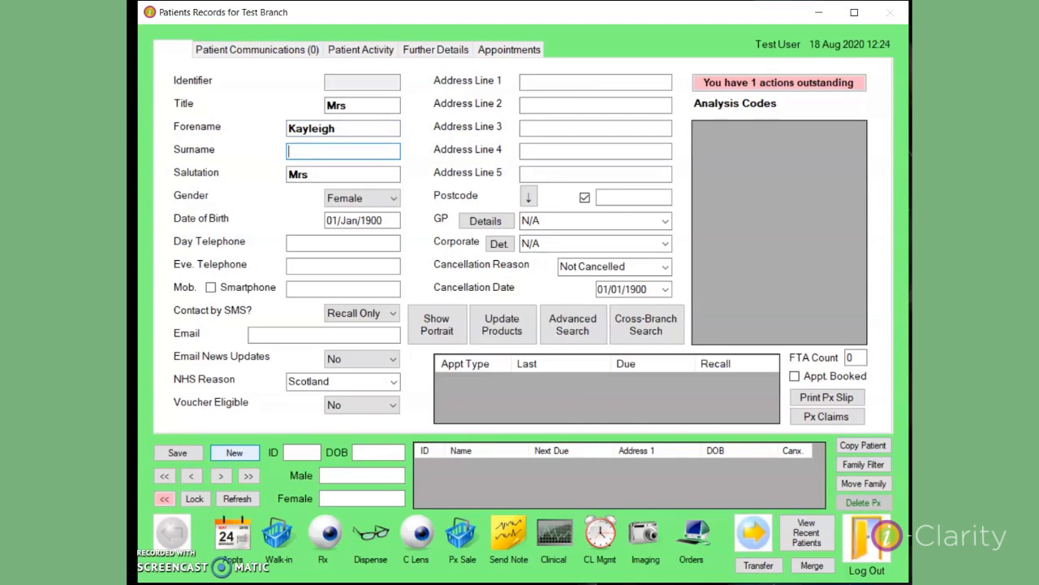
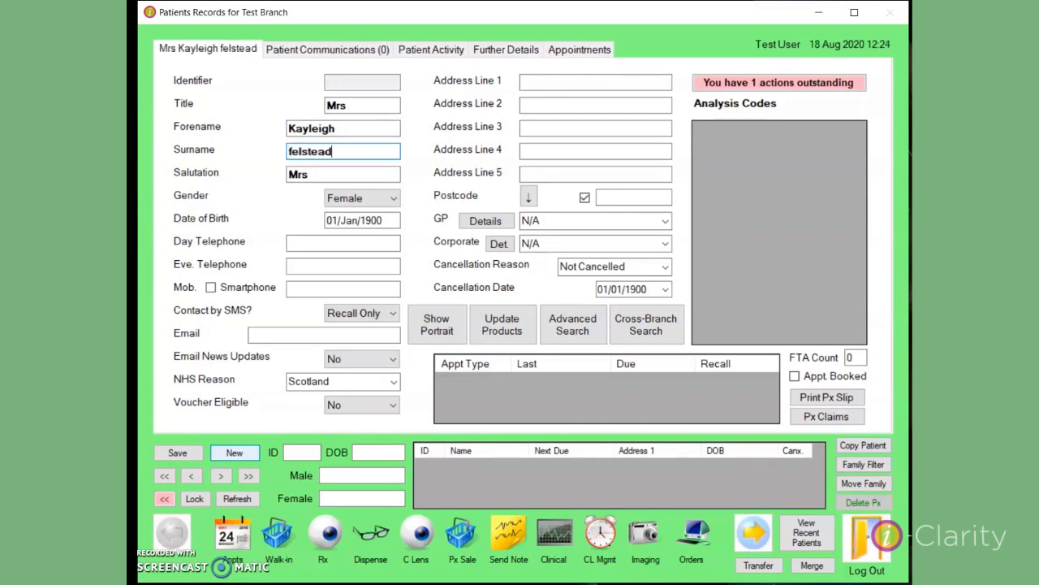
key("Tab")
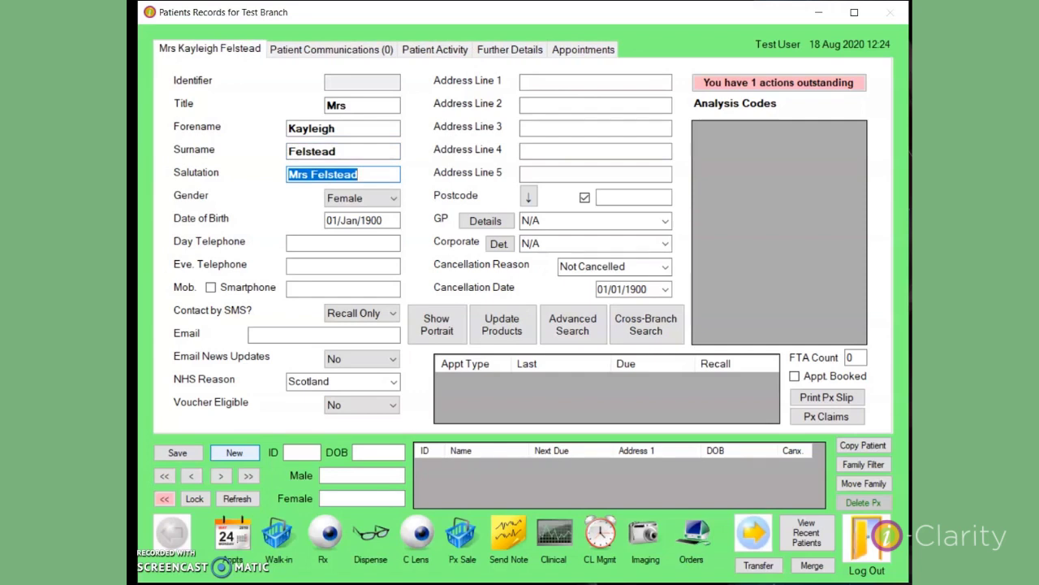
key("Tab")
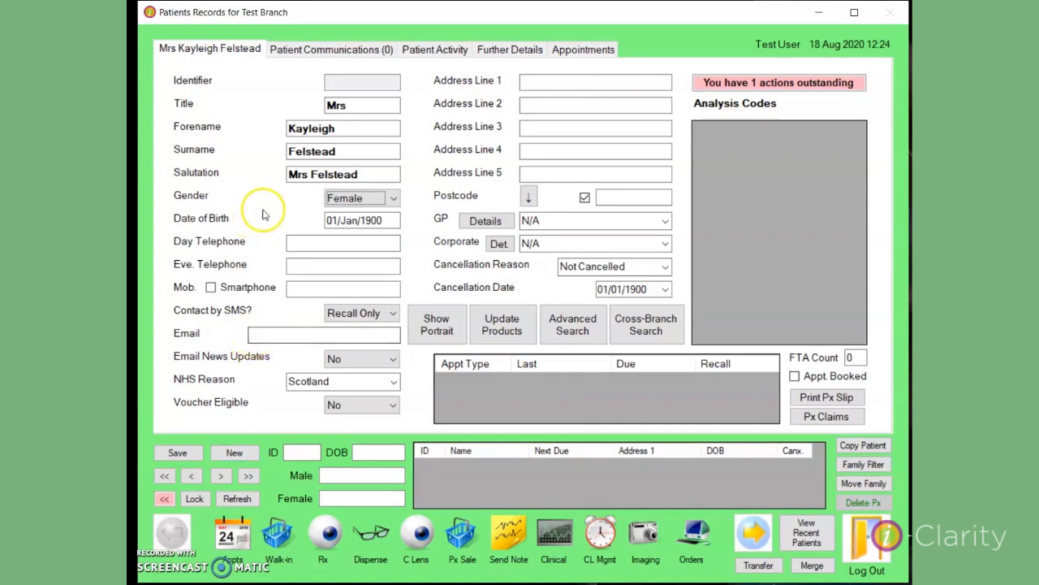
left_click(372, 104)
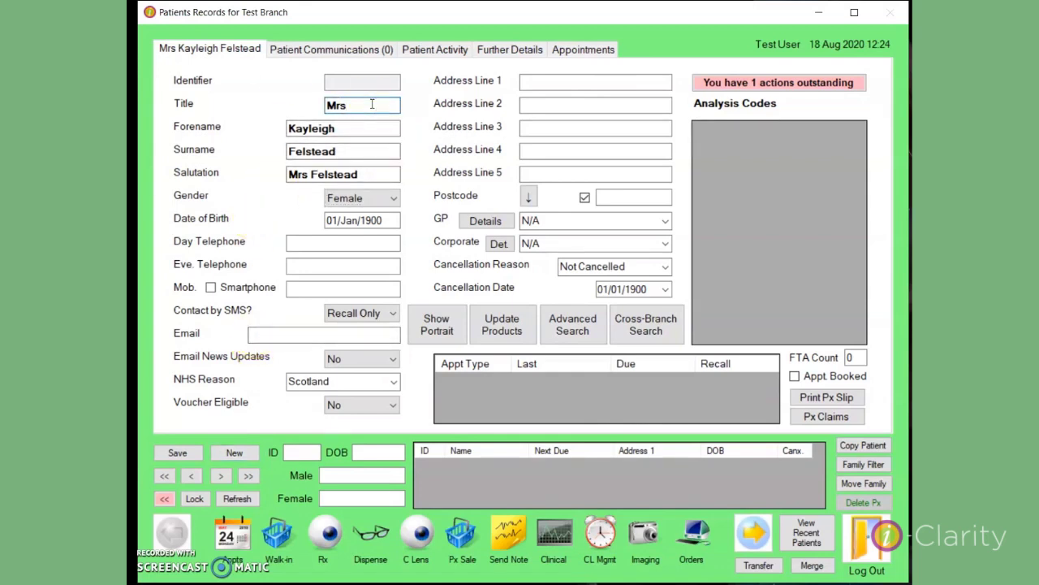
key("BackSpace")
key("BackSpace")
type("x")
key("Tab")
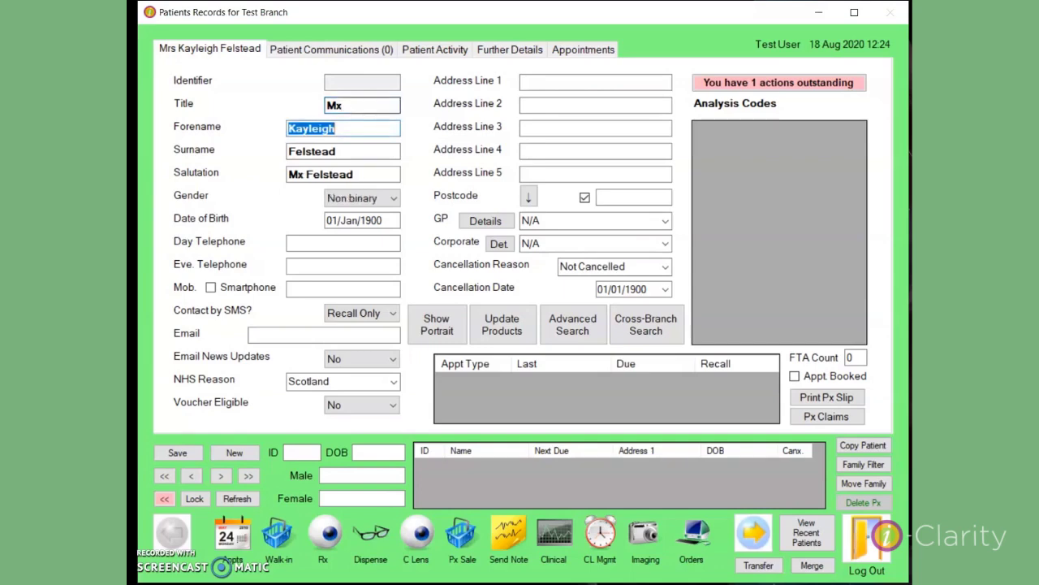
left_click(394, 198)
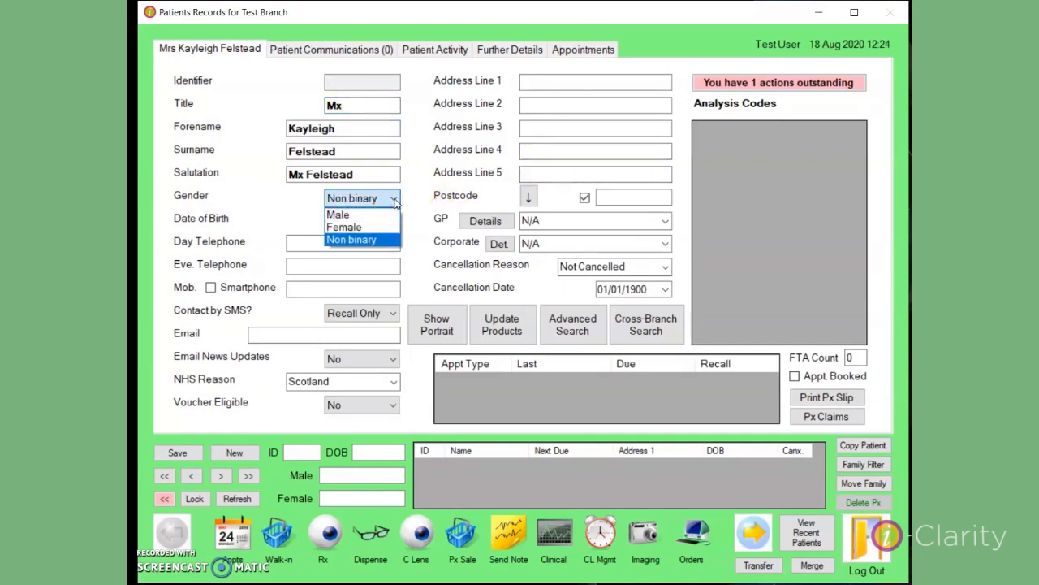
left_click(397, 227)
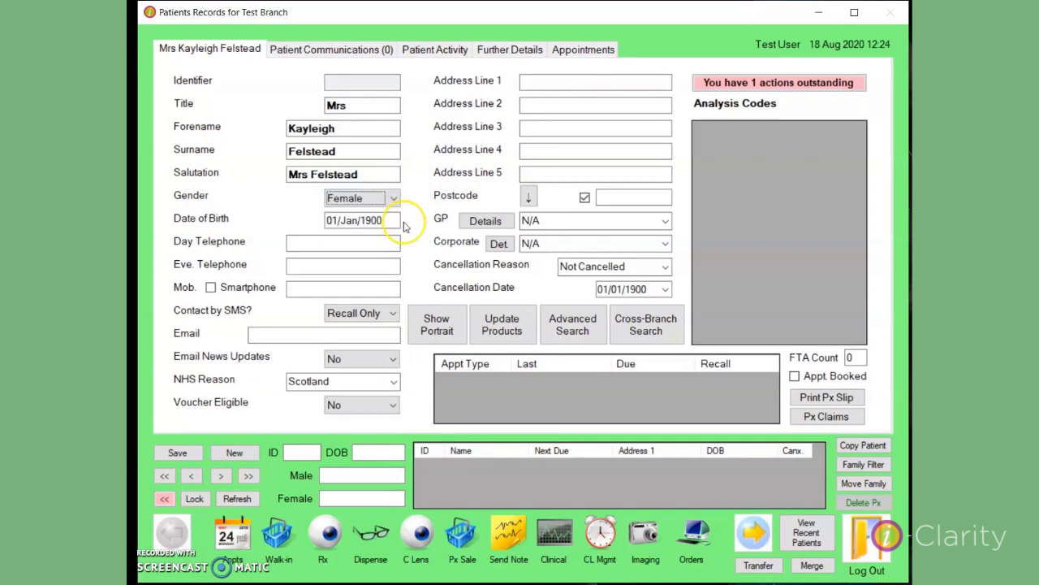
Enter date of birth 01/01/2005 so the record shows age 15
key("Tab")
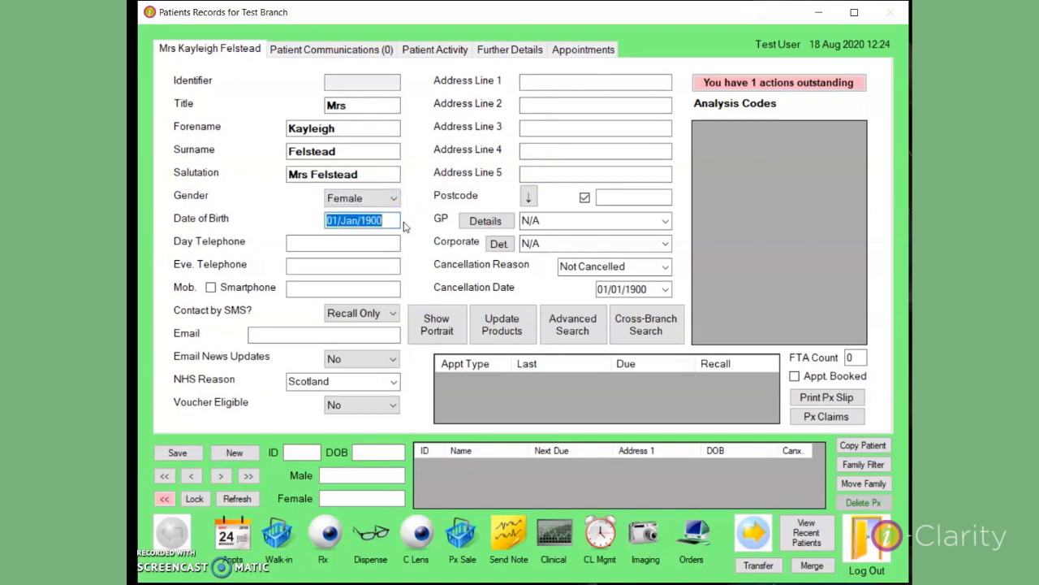
type("01")
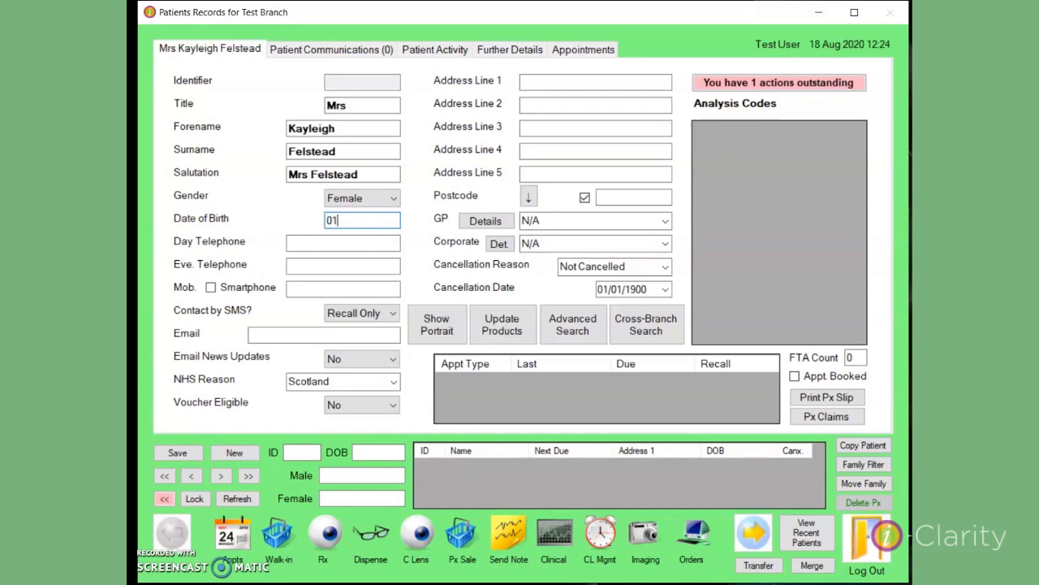
type("/01/2005")
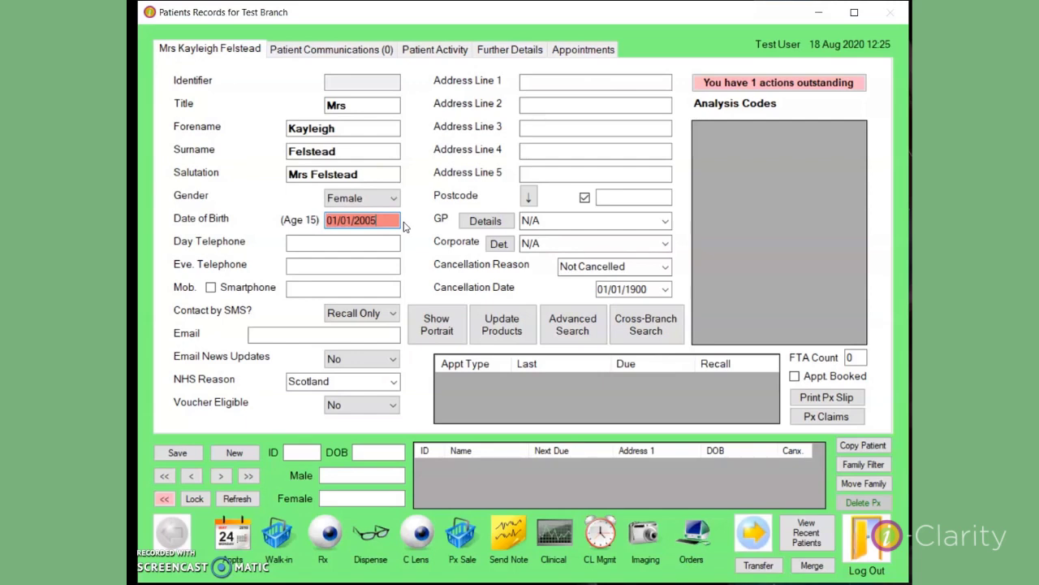
key("Tab")
Enter the day telephone and mobile numbers, keeping Contact by SMS at Recall Only
type("01010010011")
left_click(343, 288)
left_click(428, 221)
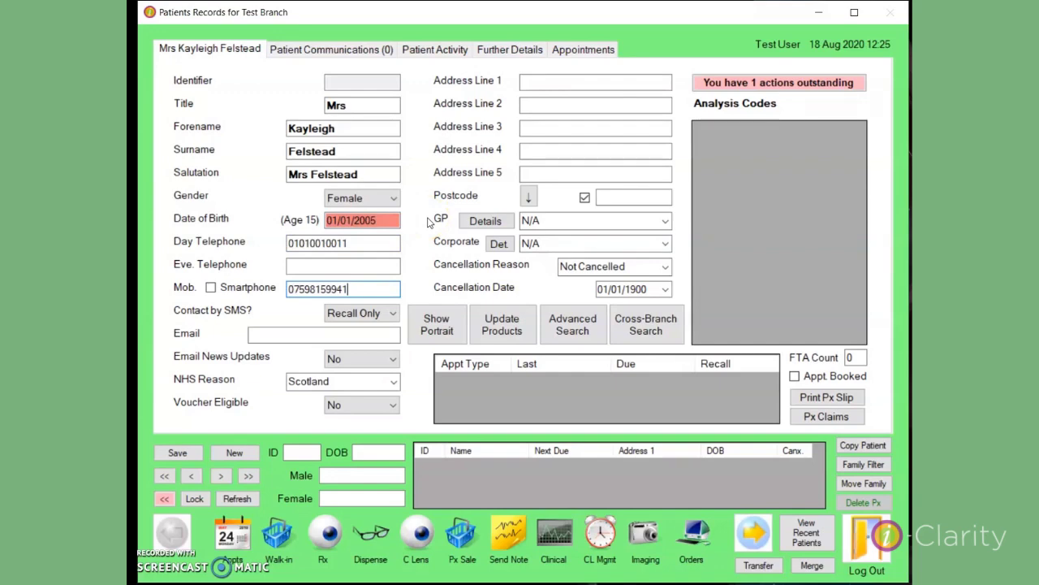
left_click(393, 316)
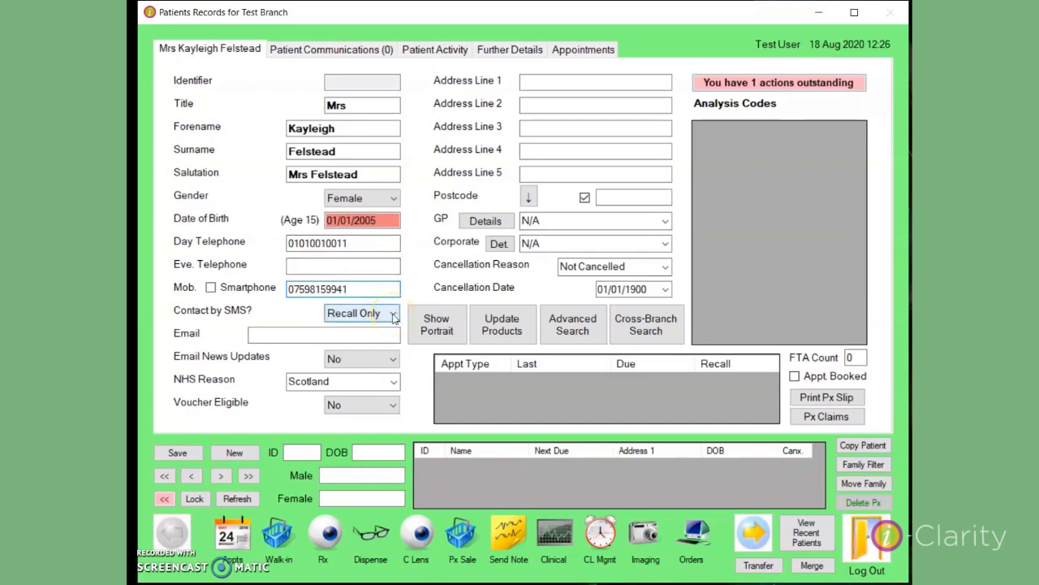
left_click(393, 317)
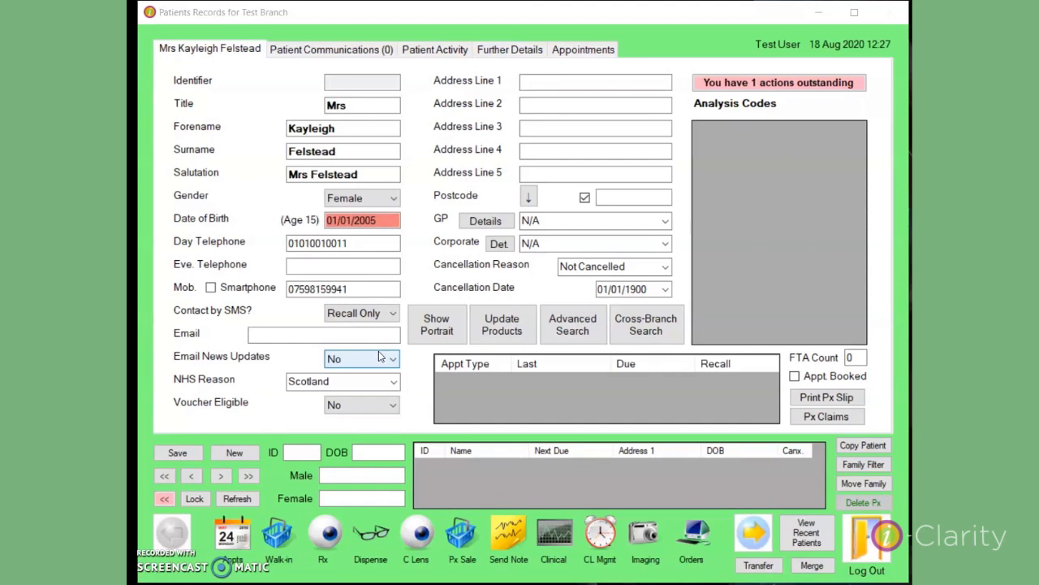
left_click(364, 290)
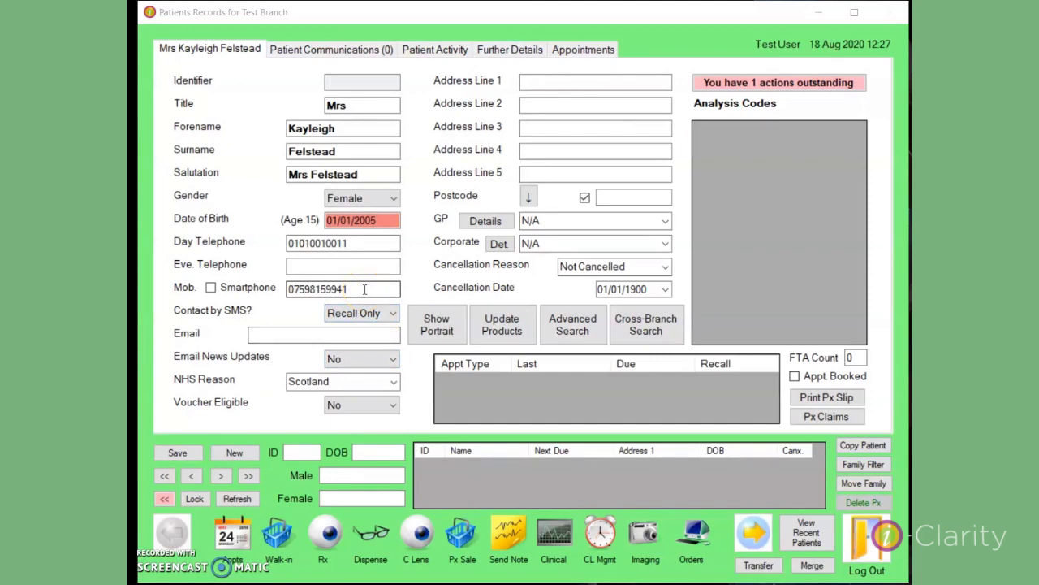
Append 'mum' to the mobile number and tick its Smartphone option
left_click(365, 289)
type("mum")
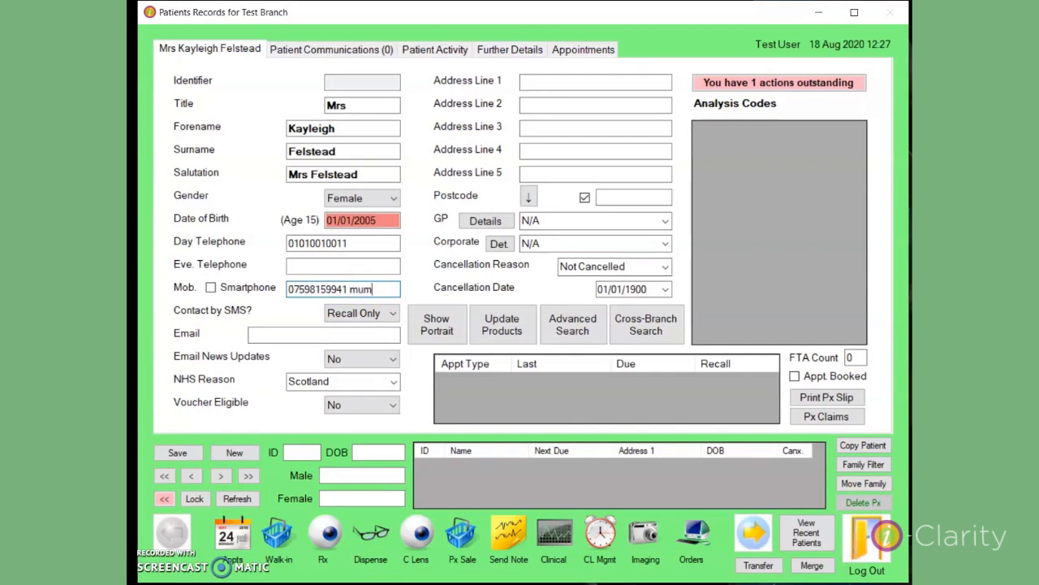
left_click(403, 291)
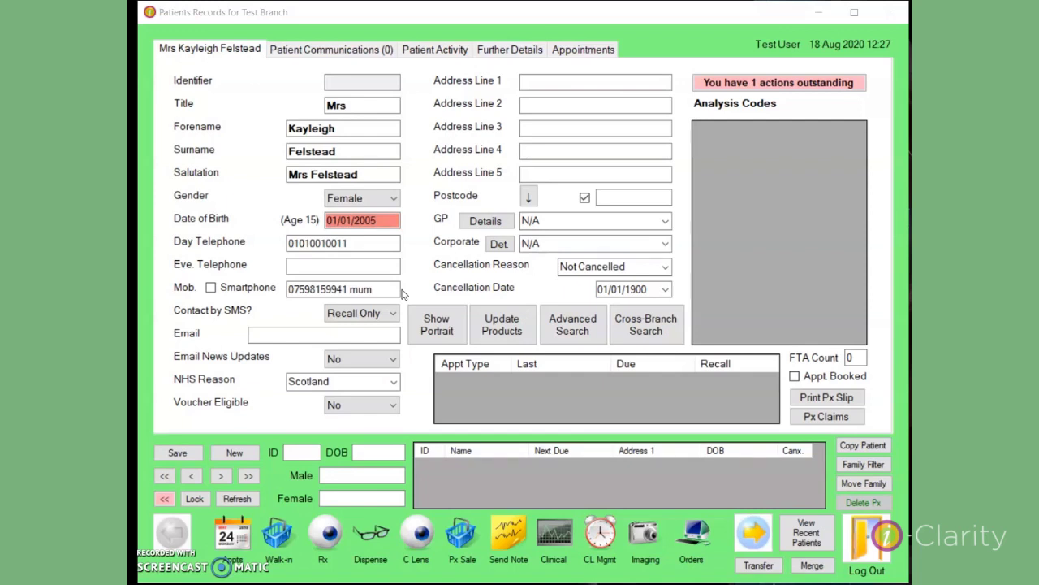
left_click(211, 288)
left_click(187, 281)
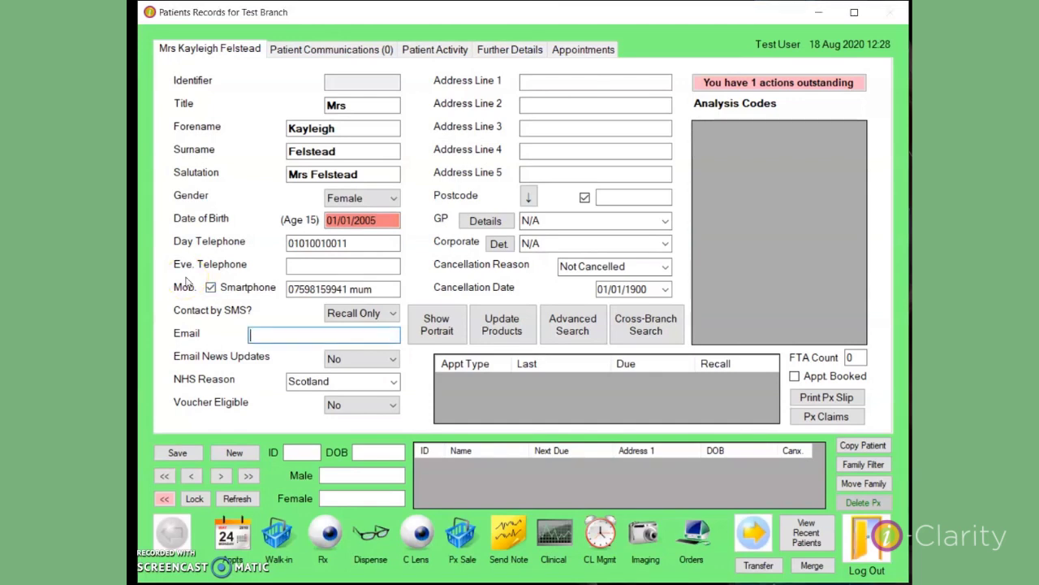
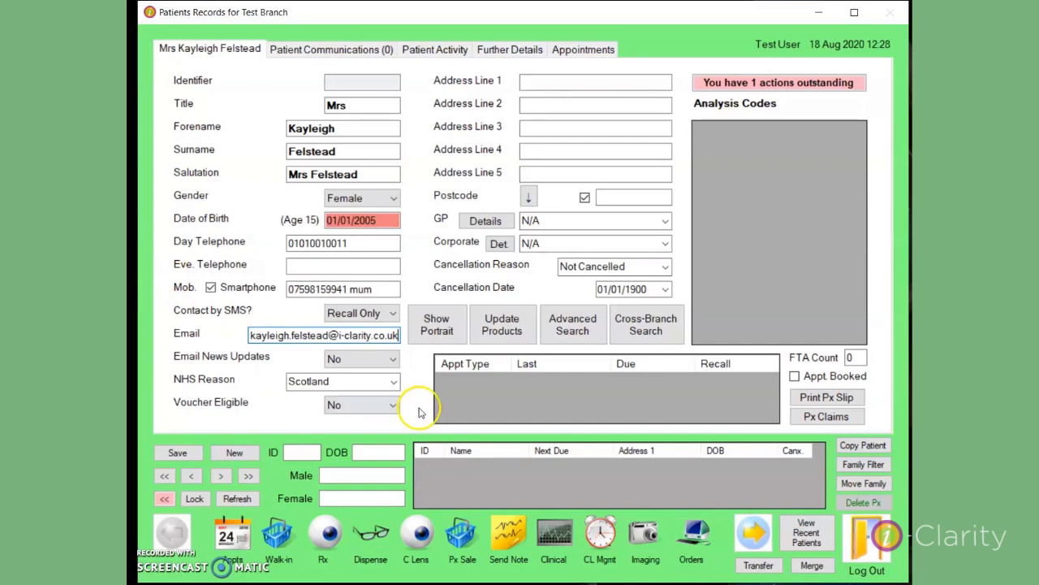
Fill in the patient's e-mail address in the Email field
left_click(392, 363)
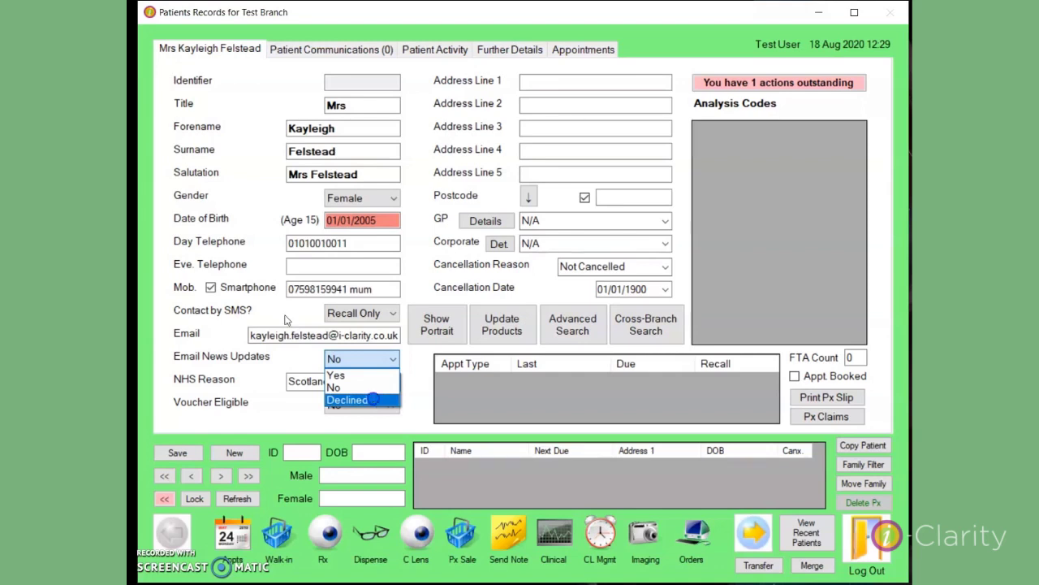
Set Email News Updates to Declined and NHS Reason to N/A
left_click(375, 400)
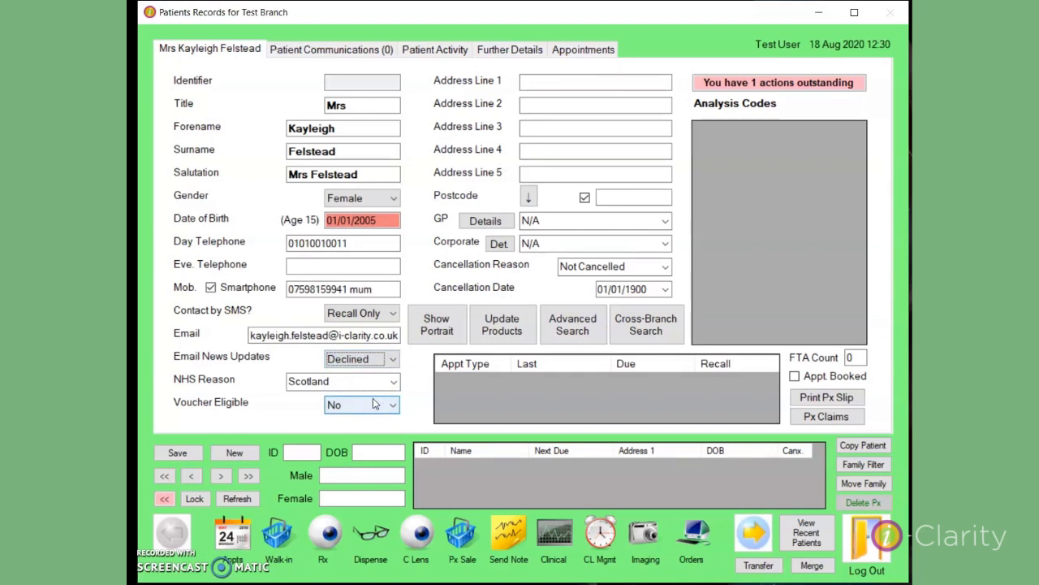
left_click(395, 381)
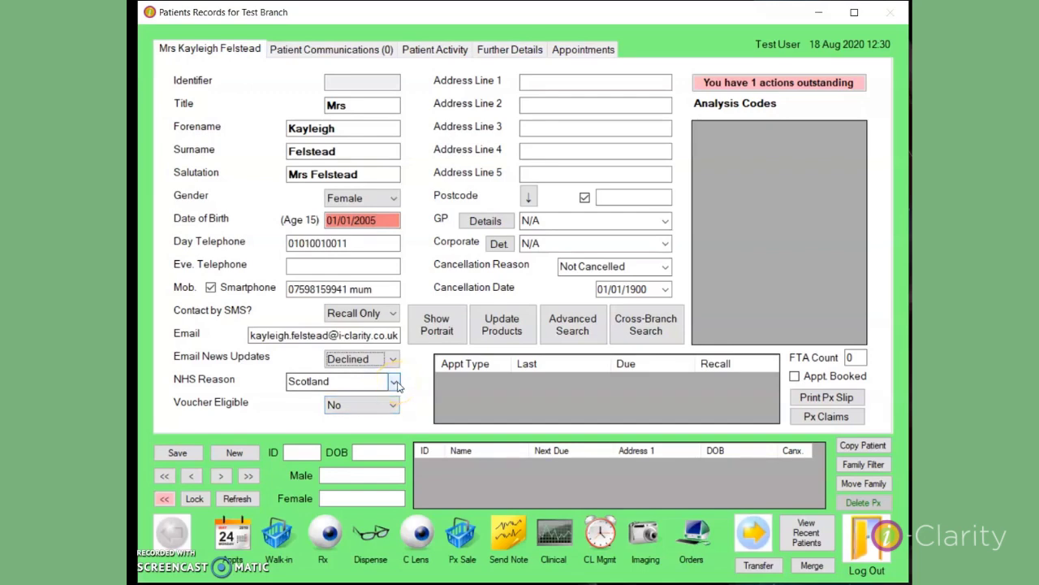
left_click(396, 383)
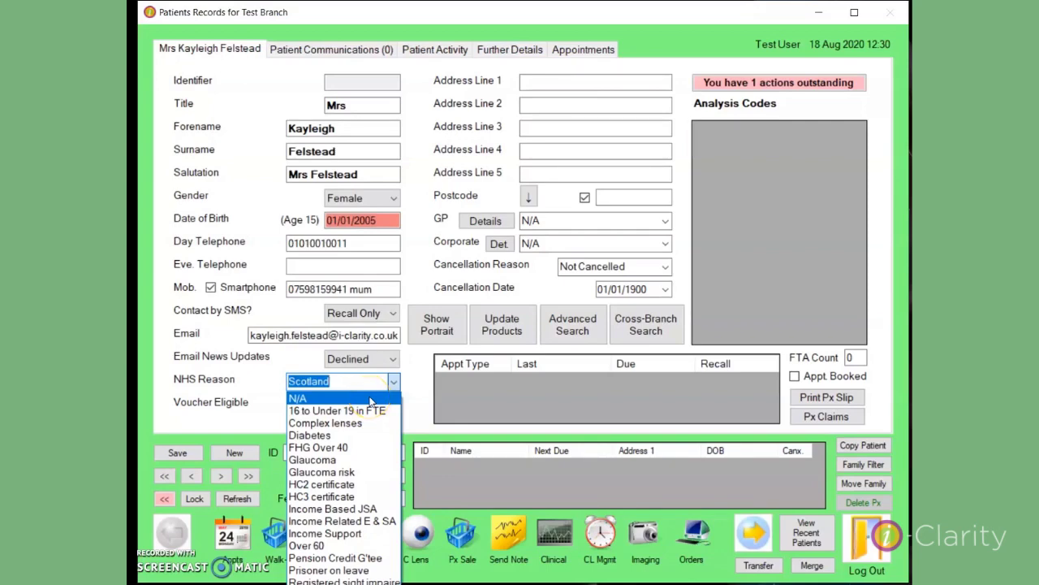
left_click(370, 398)
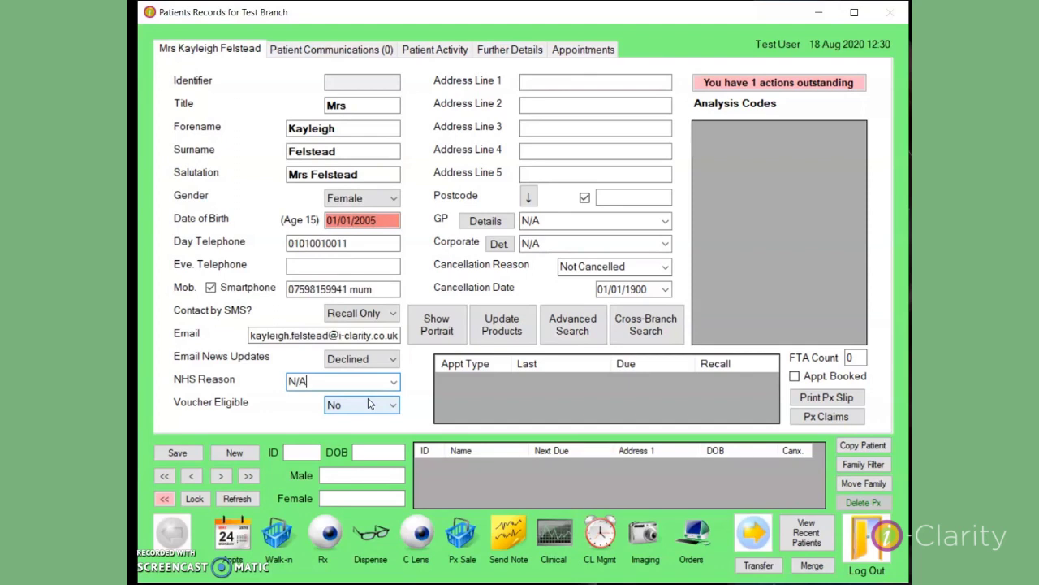
Re-edit the birth year in Date of Birth so NHS Reason recalculates to Under 16
left_click(379, 221)
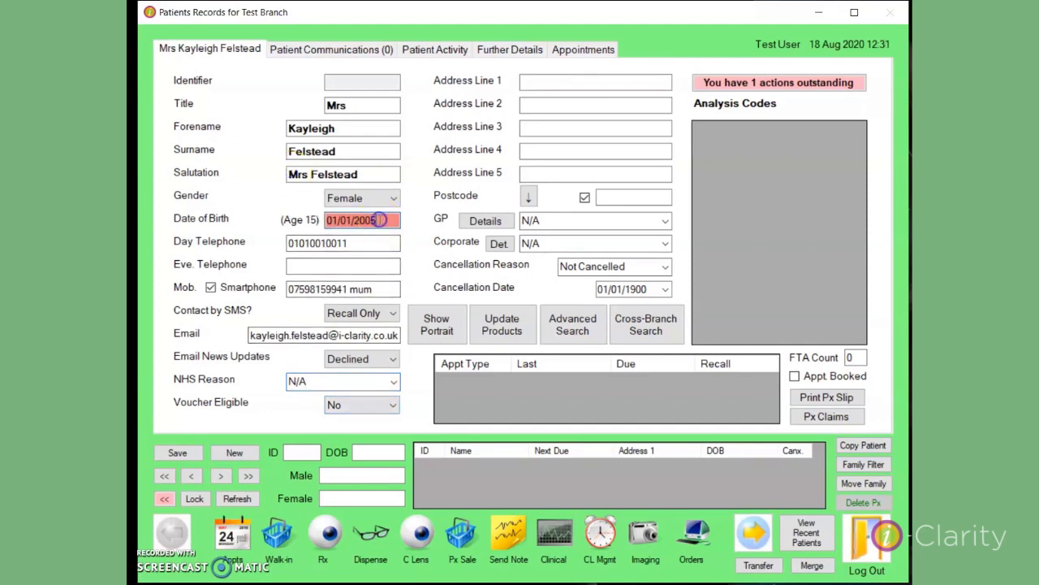
key("BackSpace")
key("BackSpace")
key("BackSpace")
key("BackSpace")
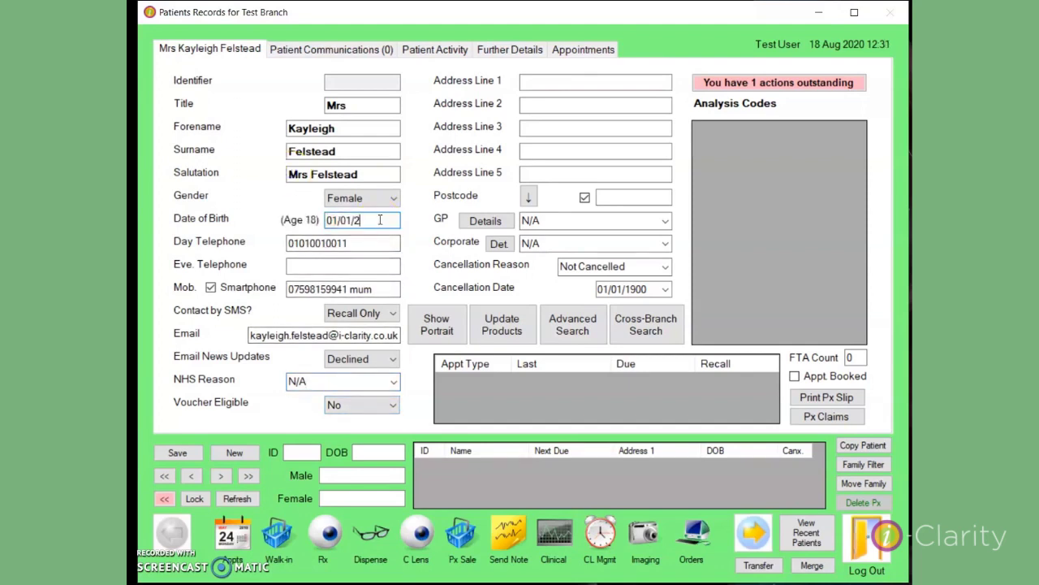
type("1947")
left_click(375, 243)
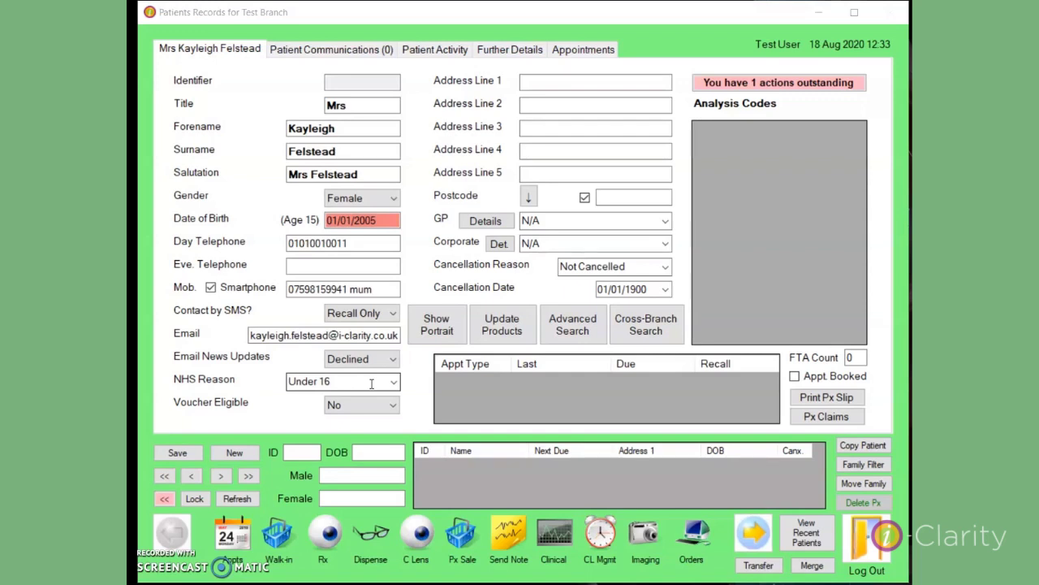
Set Voucher Eligible to Yes
left_click(392, 405)
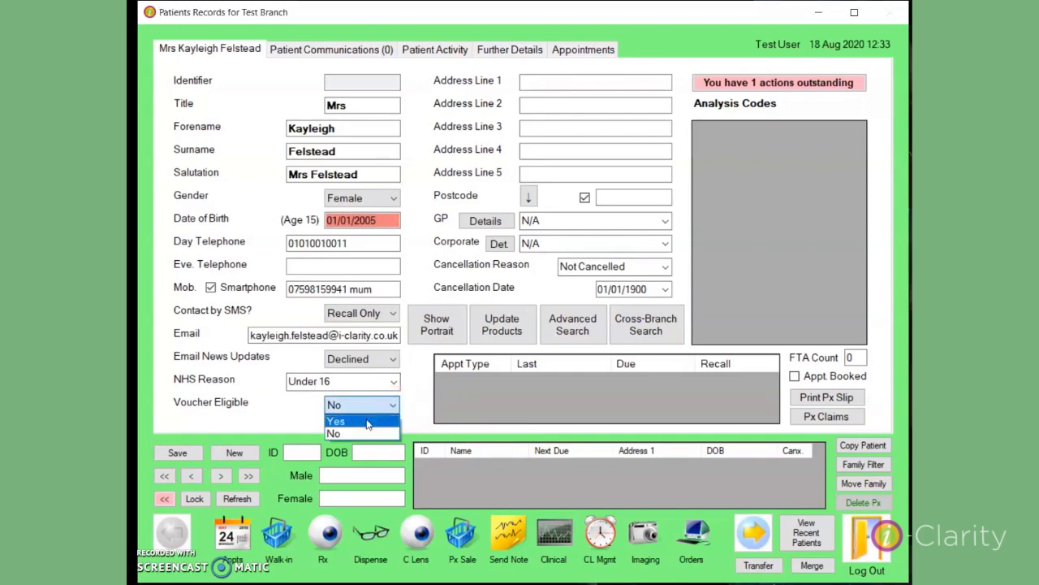
left_click(367, 422)
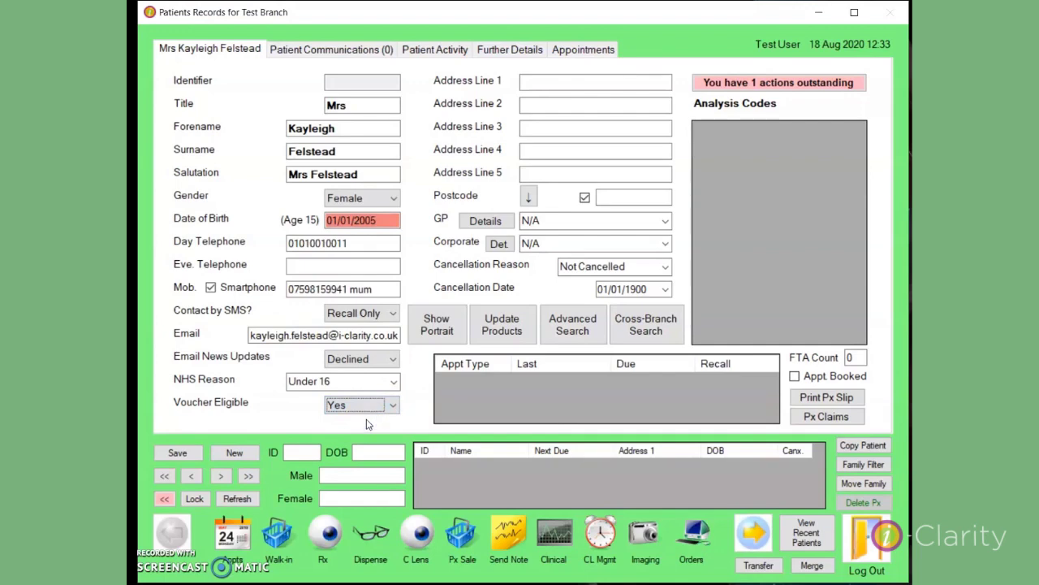
key("Tab")
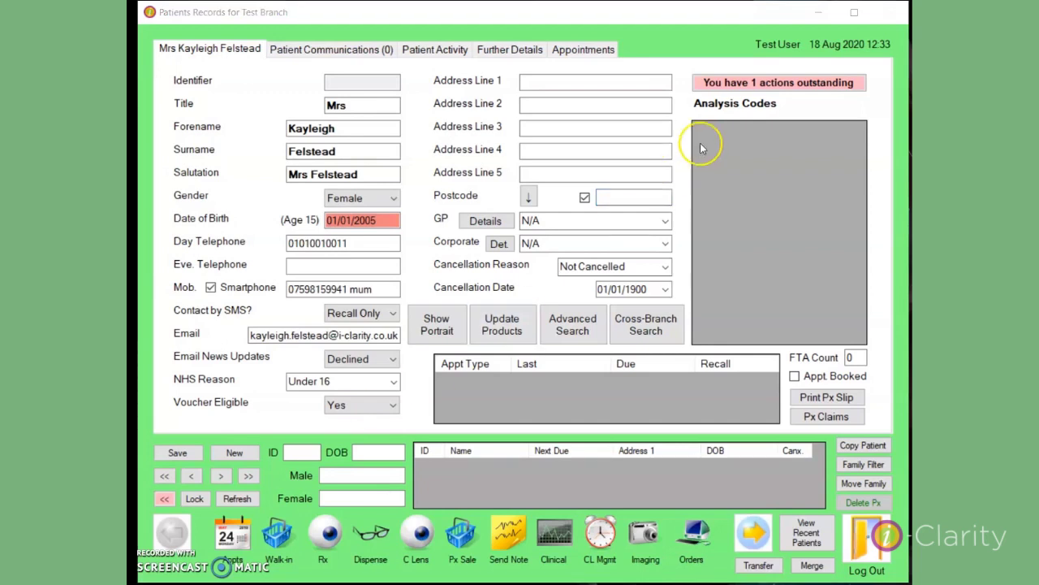
Look up the patient's address from her postcode
left_click(643, 198)
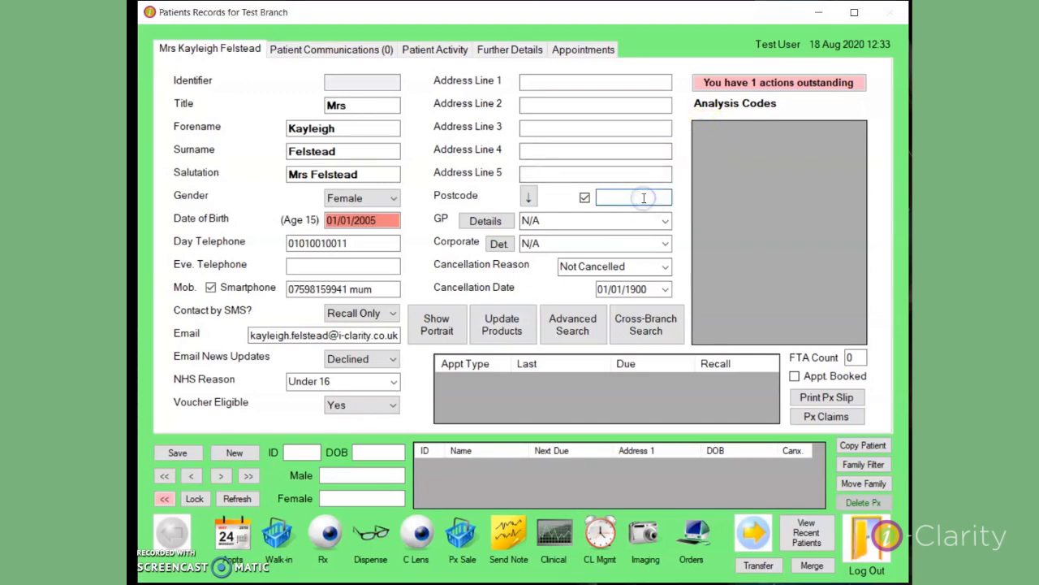
key("Return")
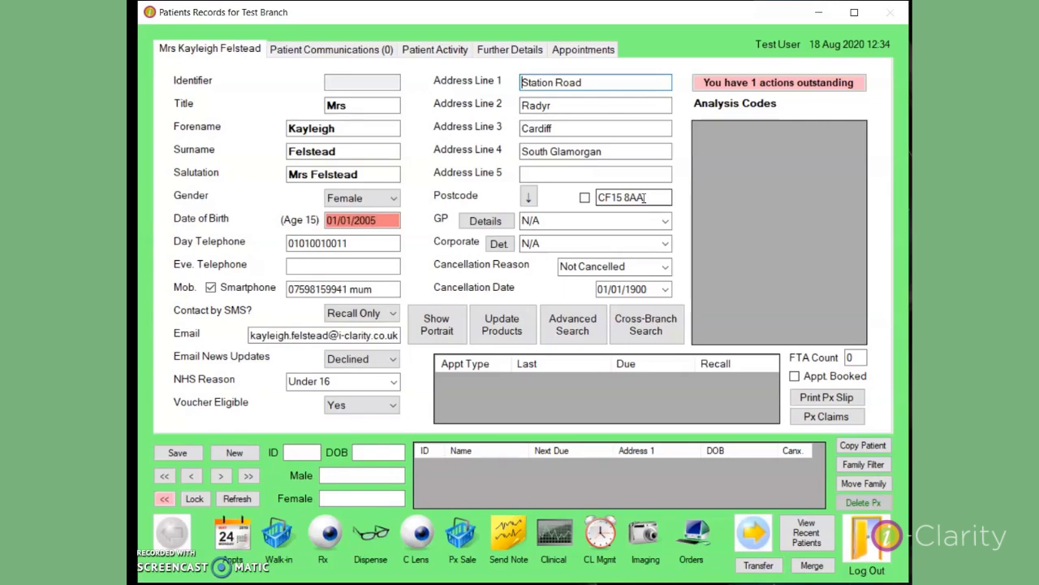
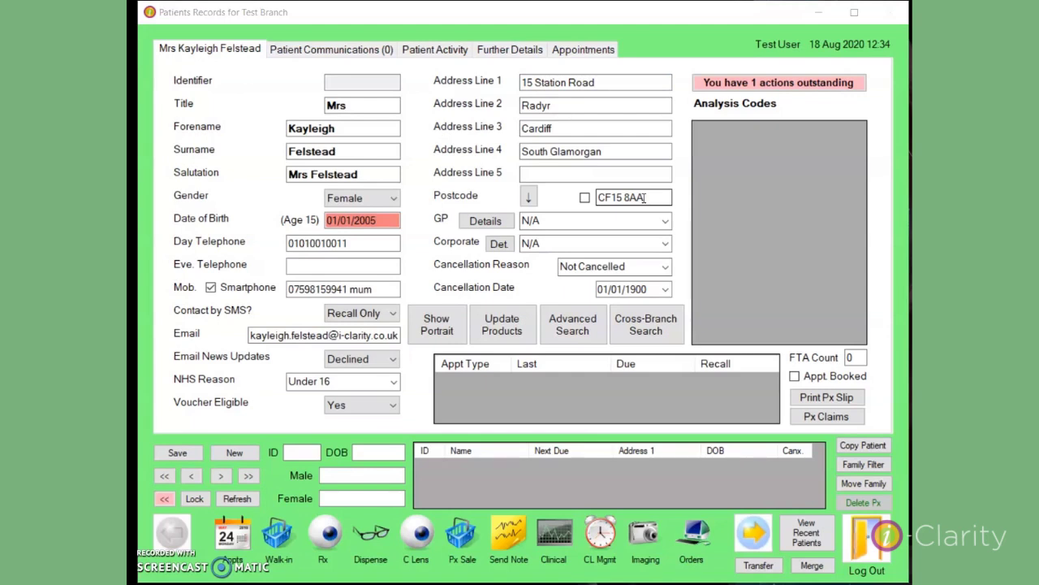
Add the house number, shift address lines down so Line 1 is empty, and tick the postcode box
left_click(528, 199)
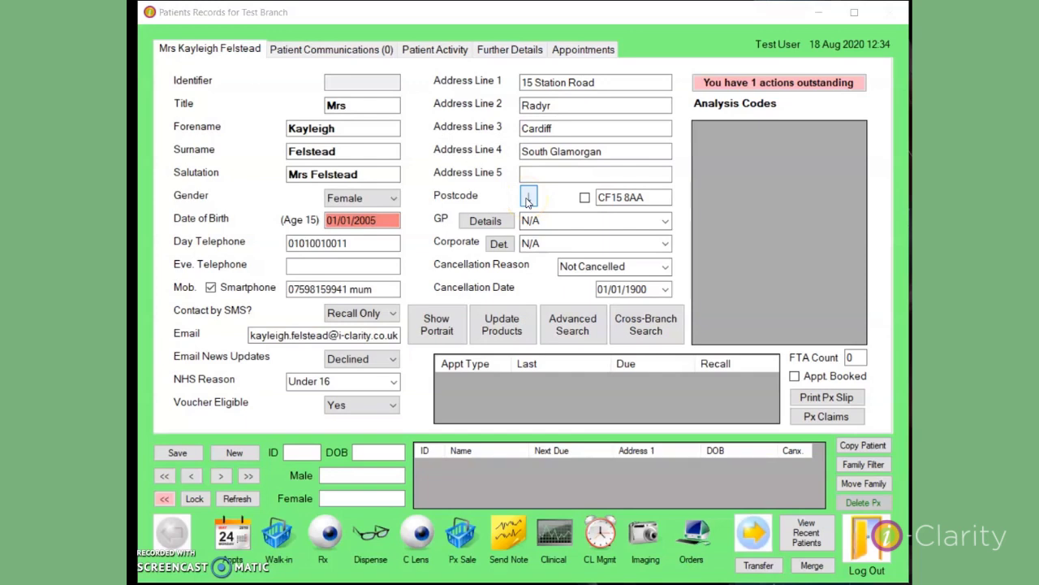
left_click(528, 199)
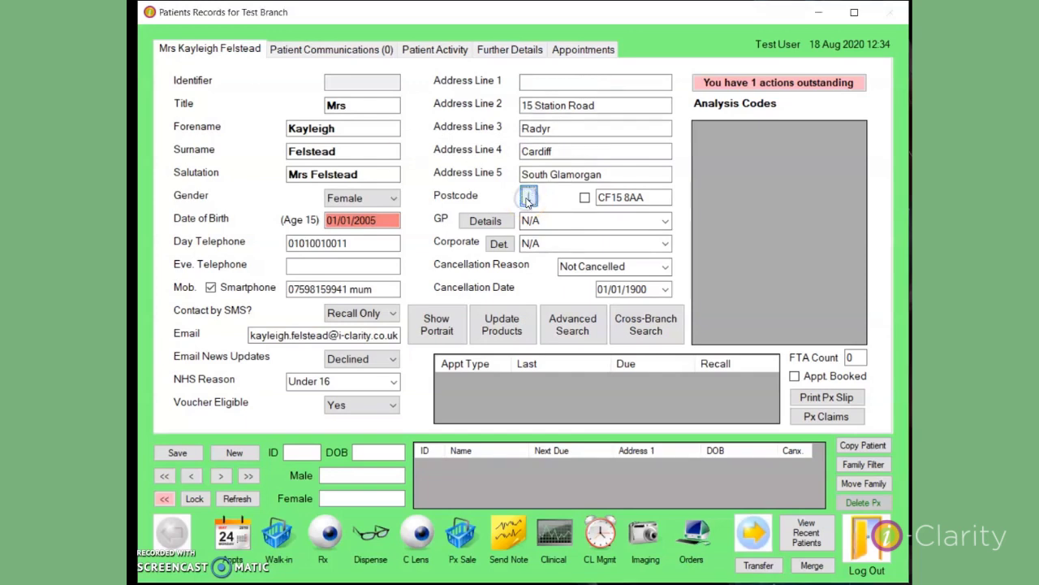
left_click(538, 81)
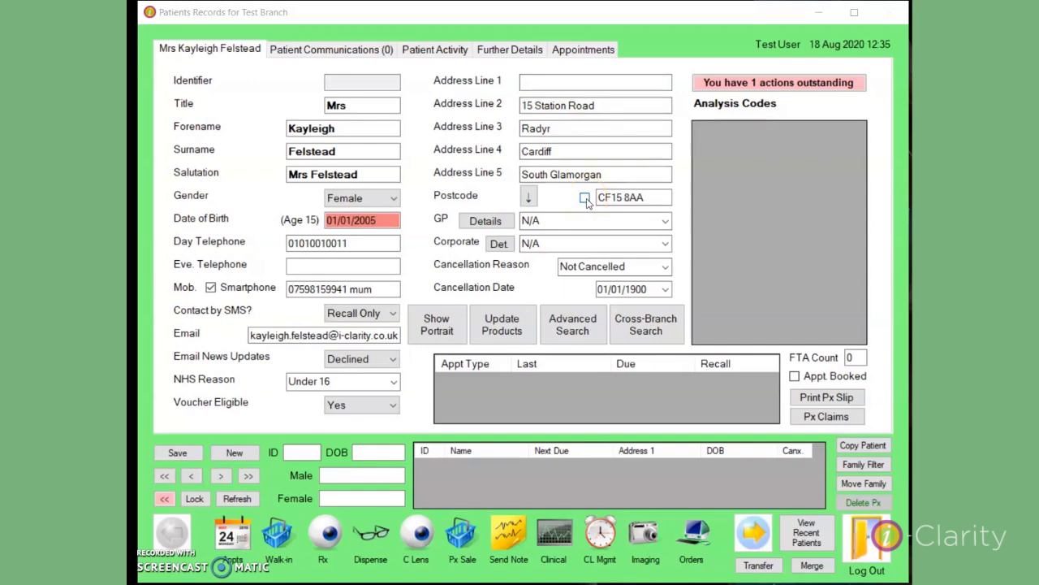
left_click(584, 198)
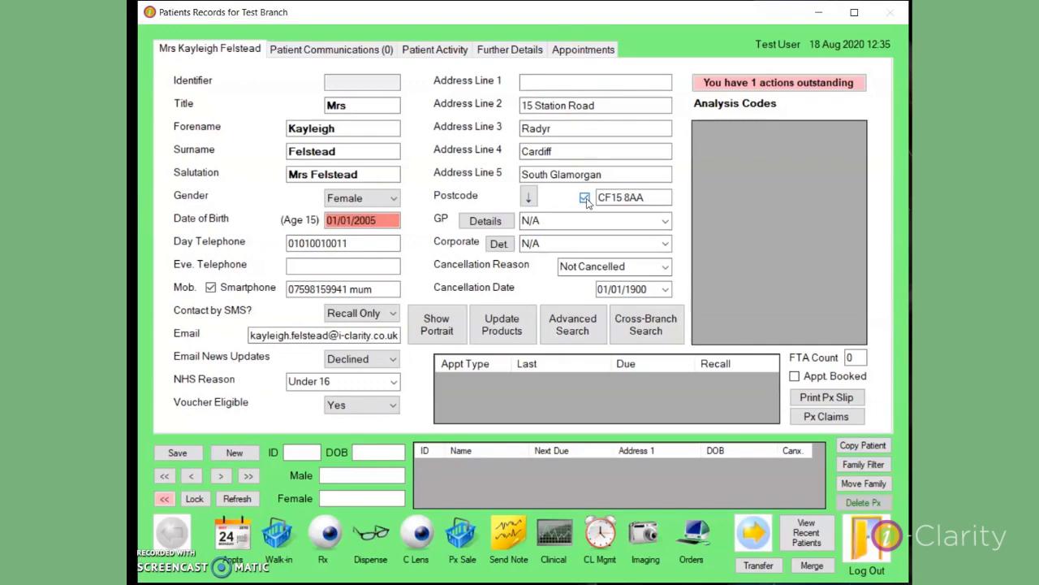
Choose Clapham as the GP, reviewing its details without saving
left_click(666, 223)
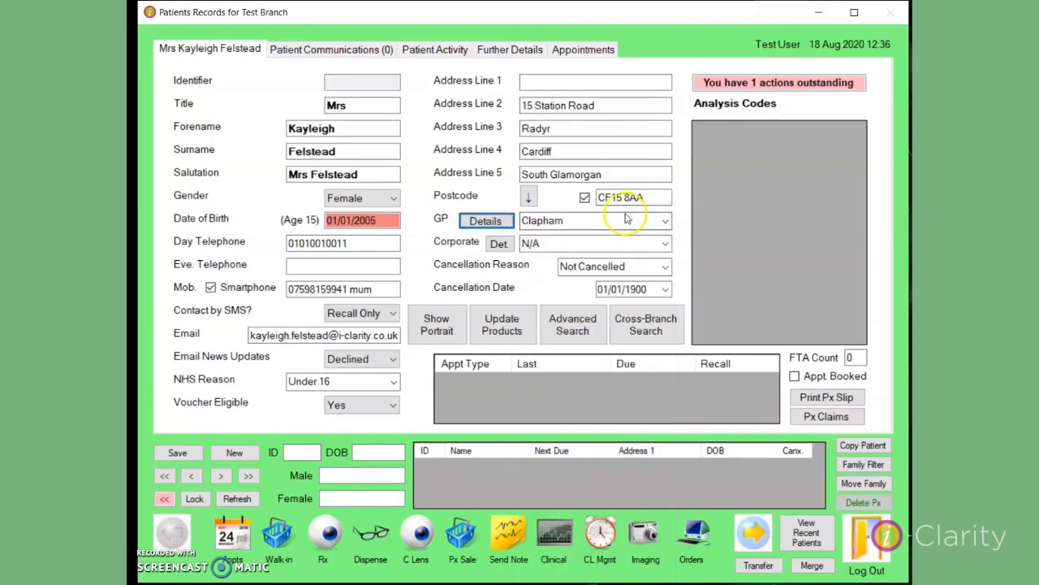
left_click(486, 221)
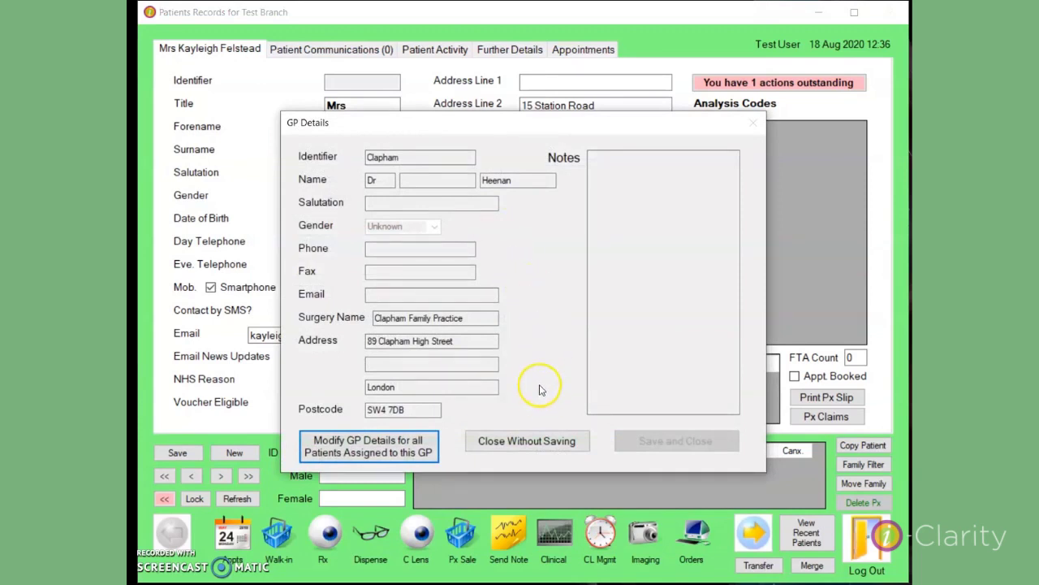
left_click(540, 443)
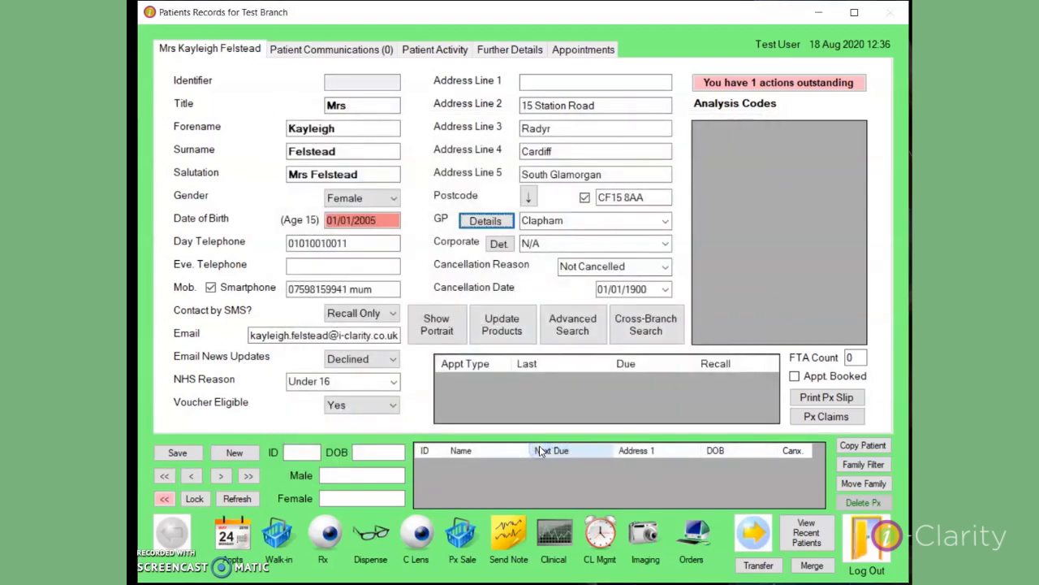
Set the corporate scheme to Duncan & Todd
left_click(617, 243)
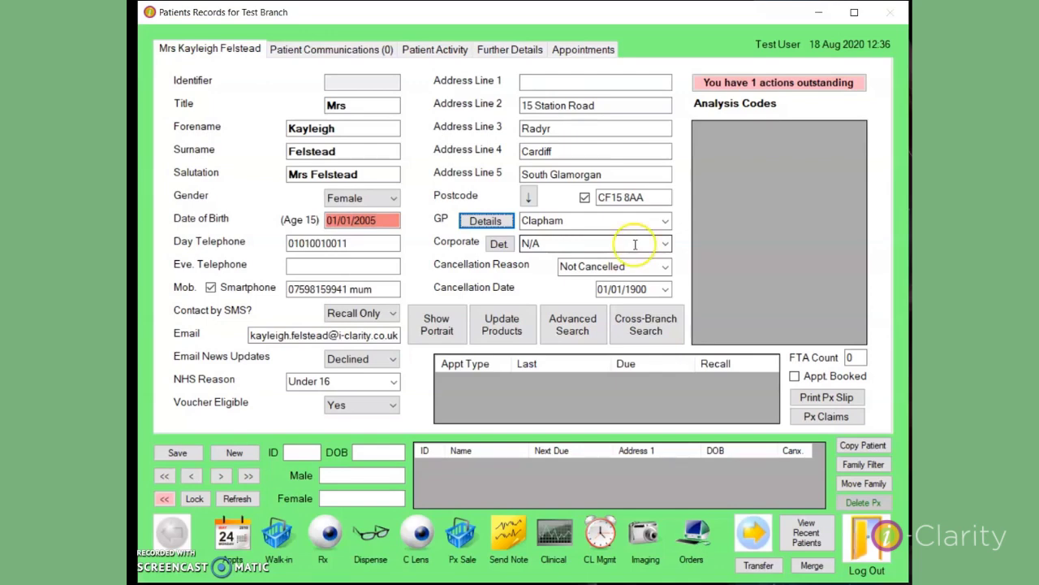
left_click(665, 244)
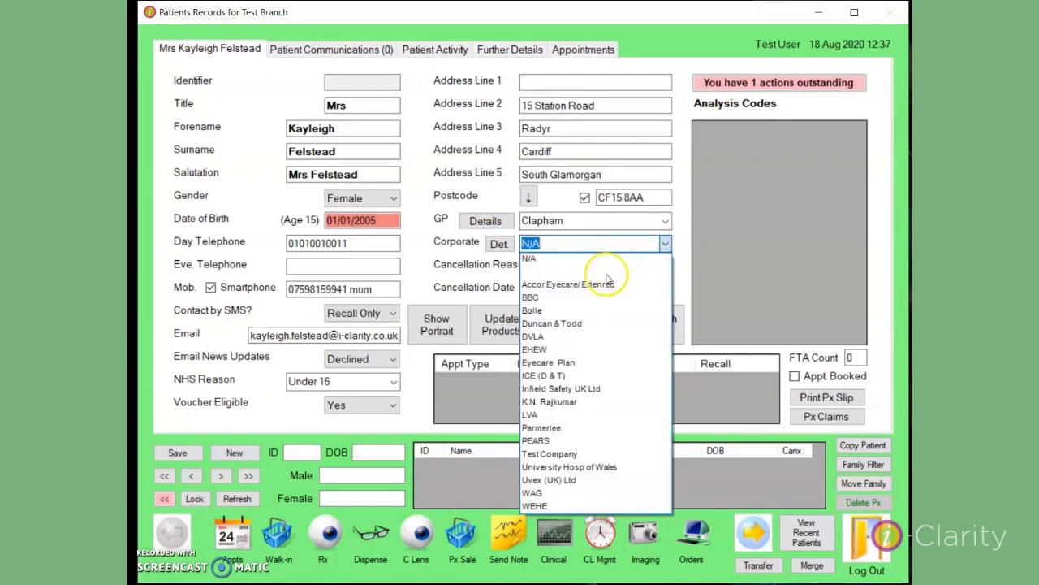
left_click(581, 323)
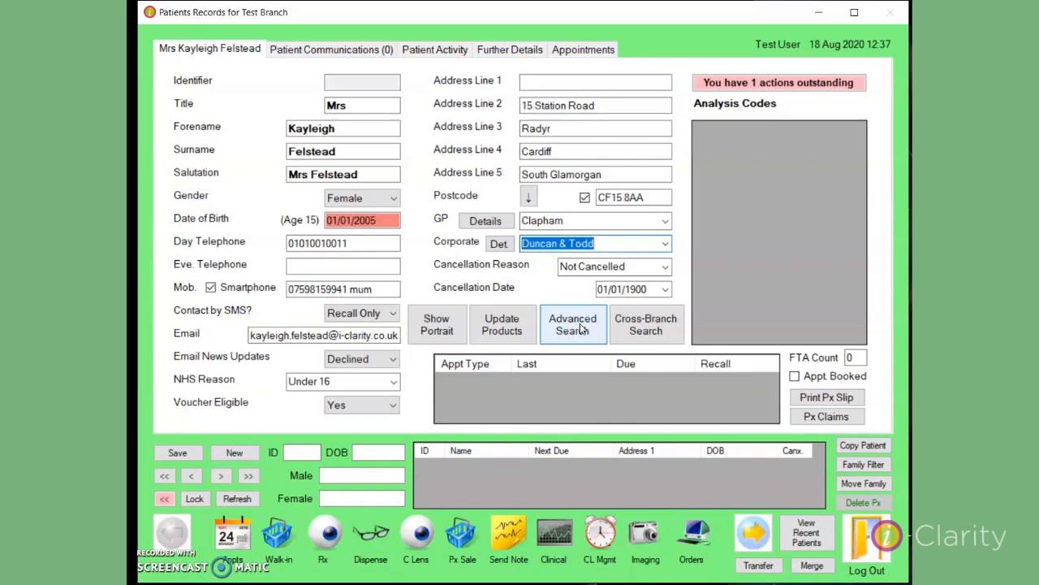
Save the new patient record as ID 187 and acknowledge the Record Incomplete warning
left_click(170, 453)
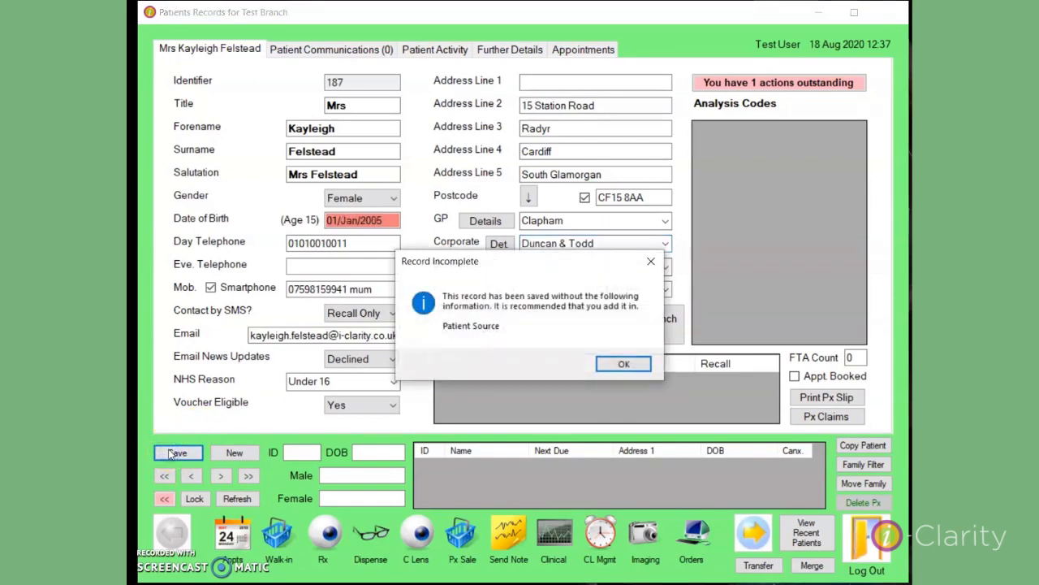
left_click(622, 365)
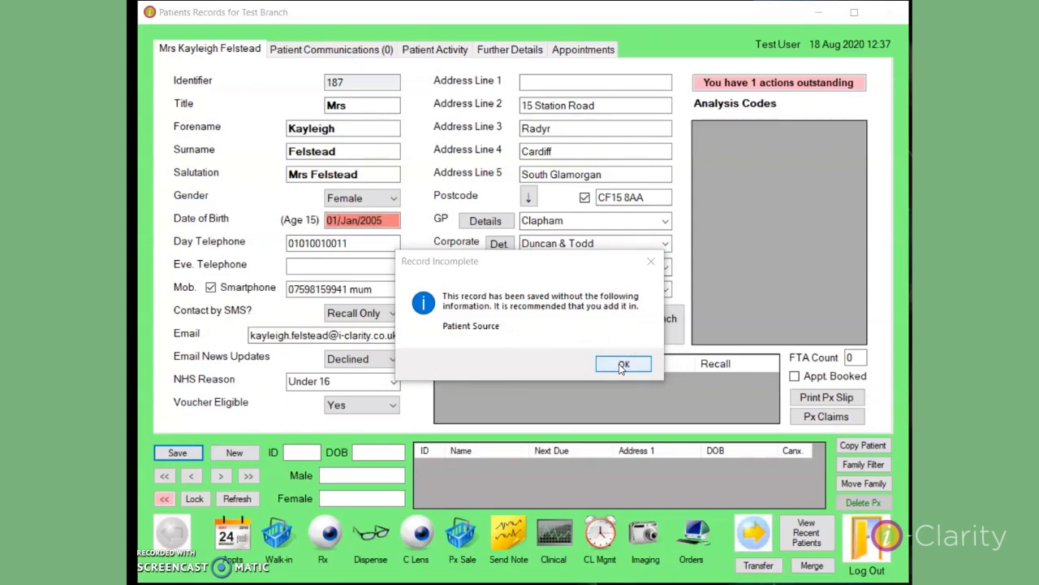
left_click(623, 364)
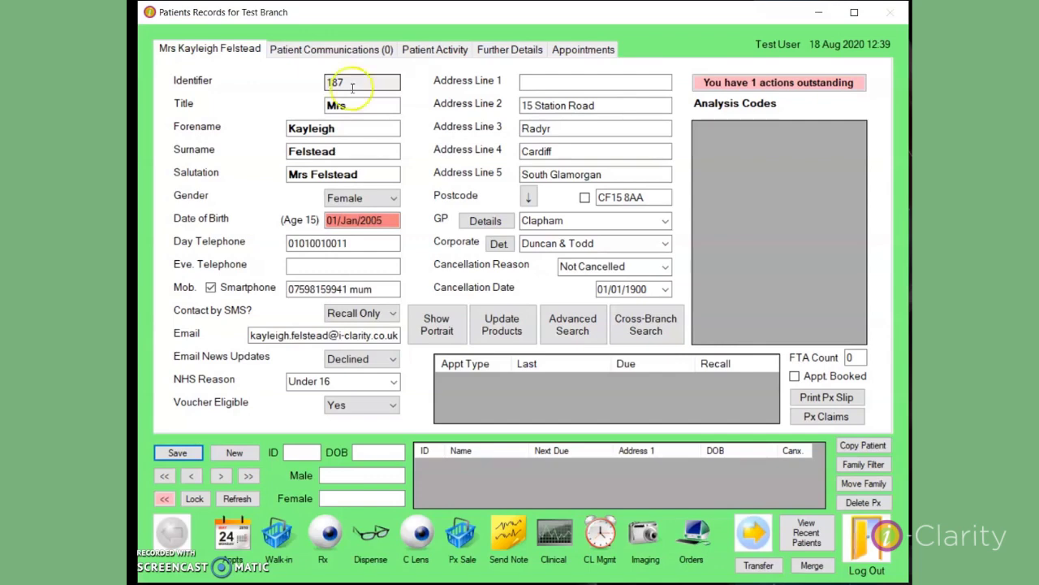
Search for patient ID 187 and open that record from the results
left_click(303, 451)
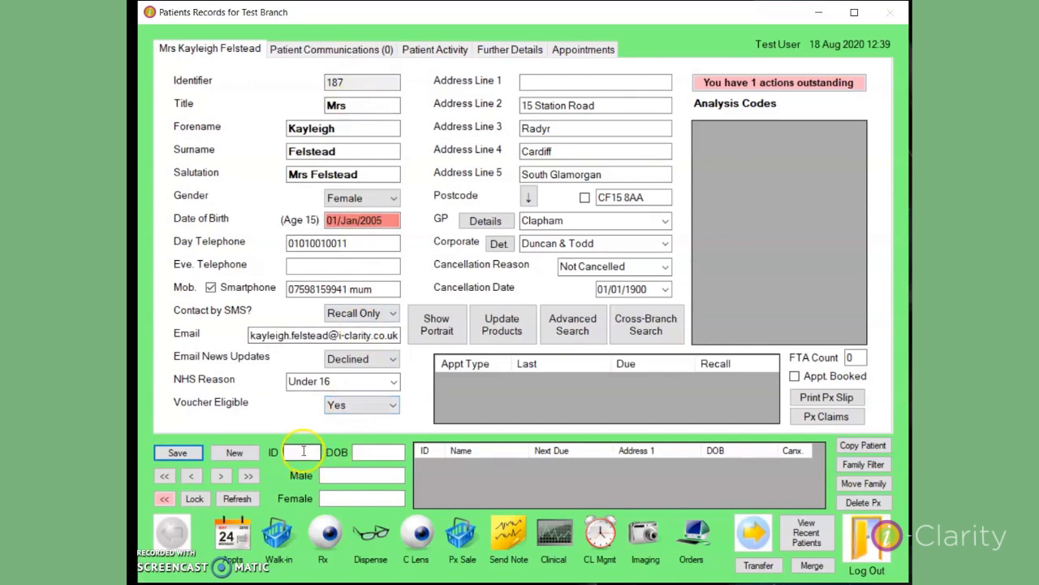
type("187")
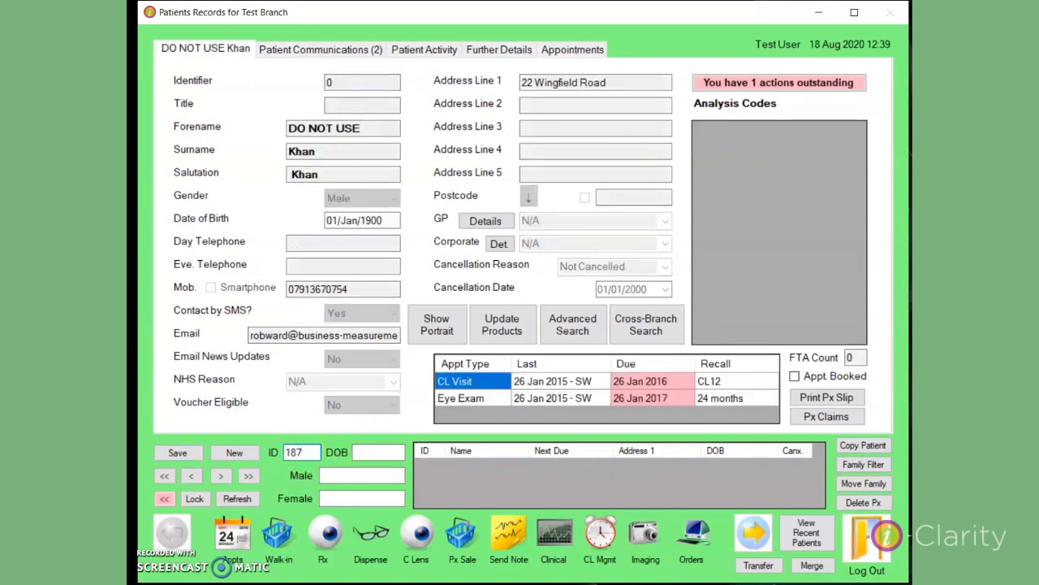
key("Return")
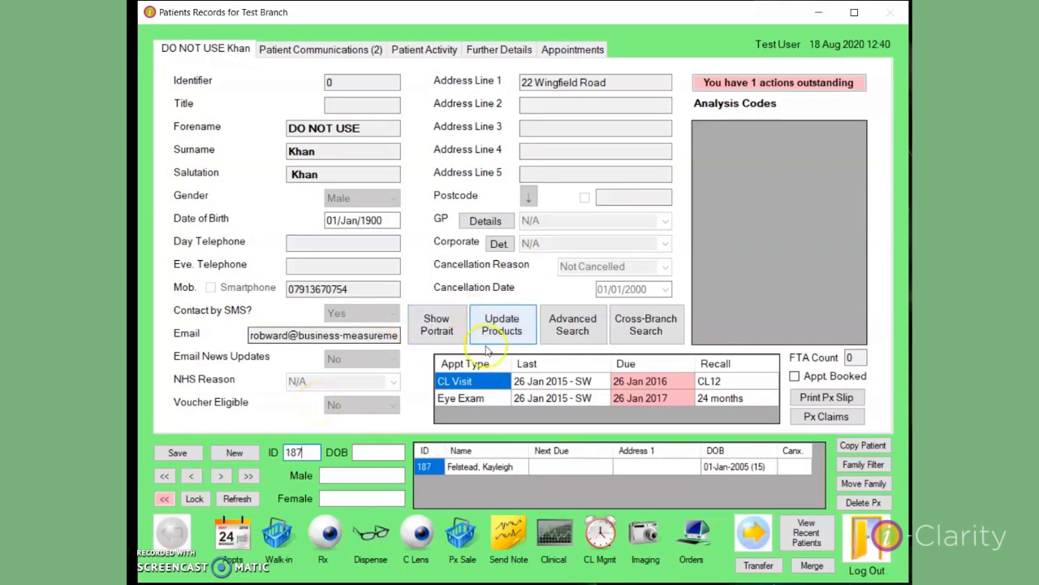
double_click(484, 467)
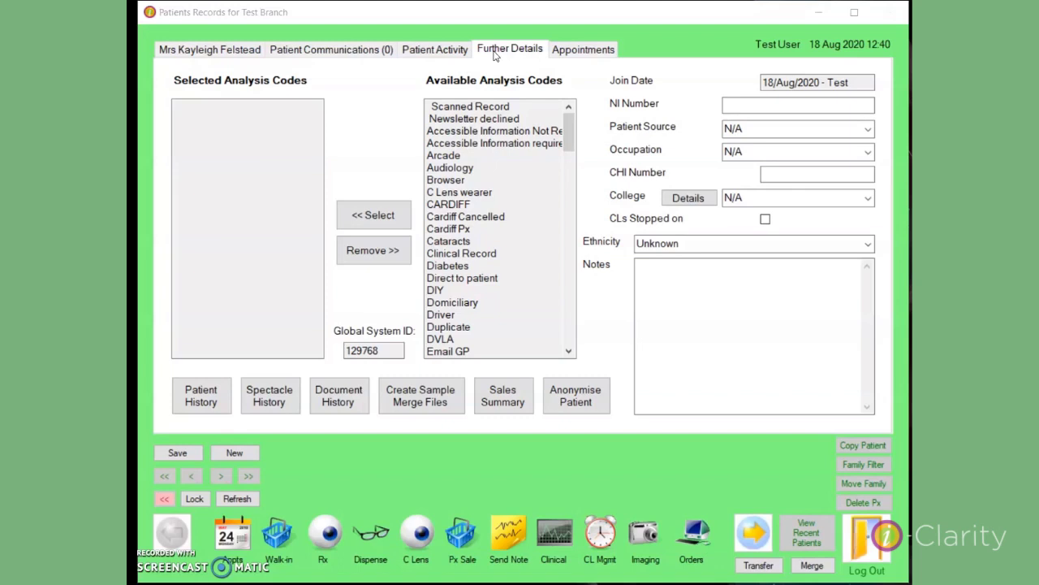
Check the Patient Source and College lists, leaving both at N/A
left_click(747, 107)
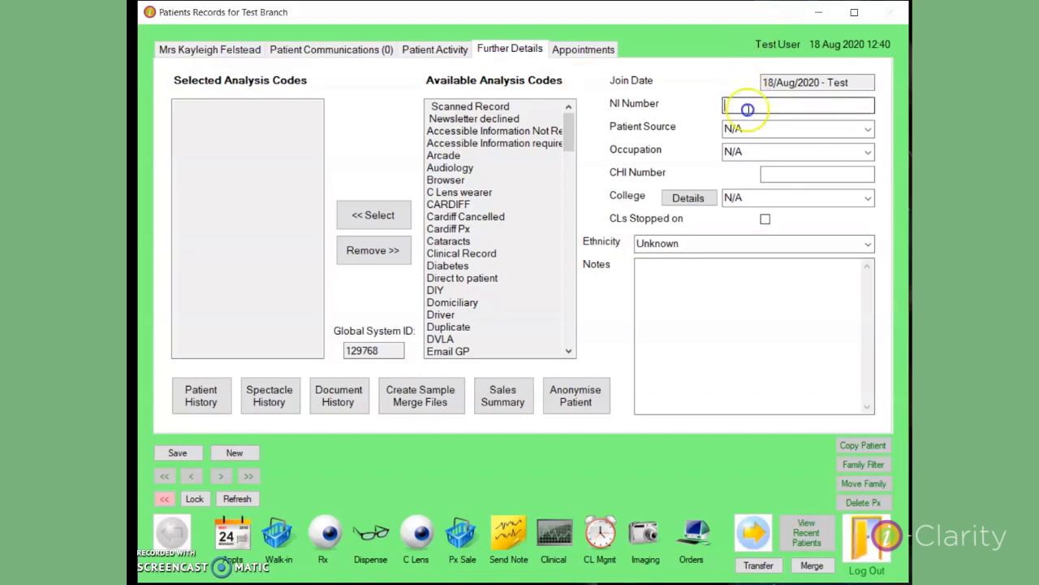
left_click(869, 129)
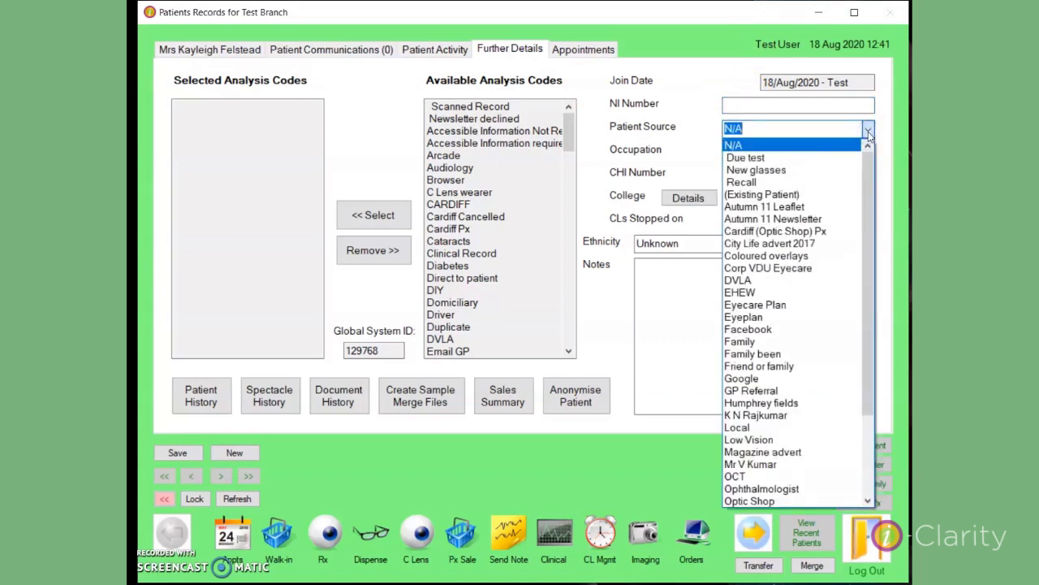
left_click(869, 131)
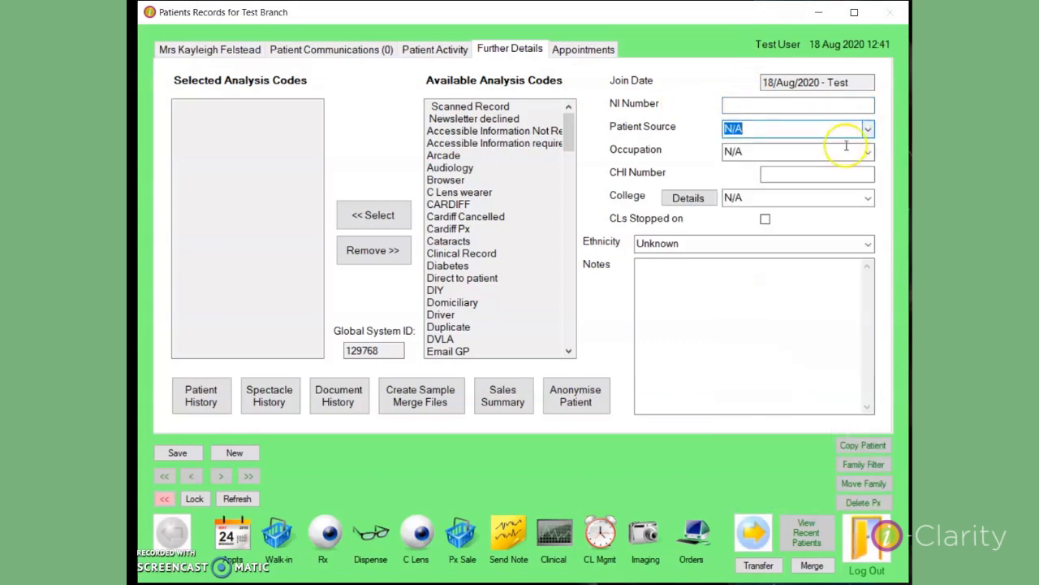
left_click(867, 198)
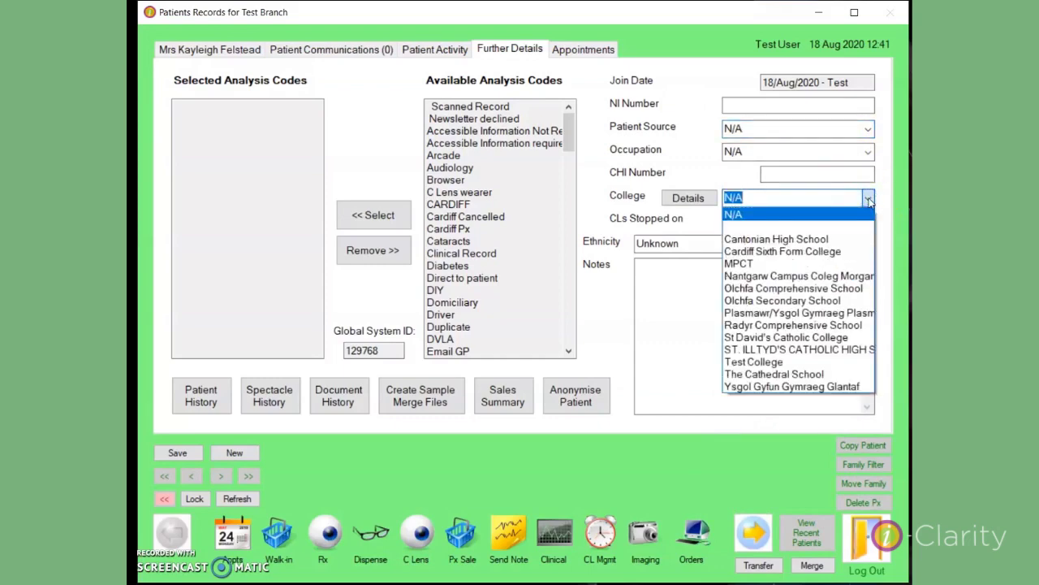
left_click(869, 200)
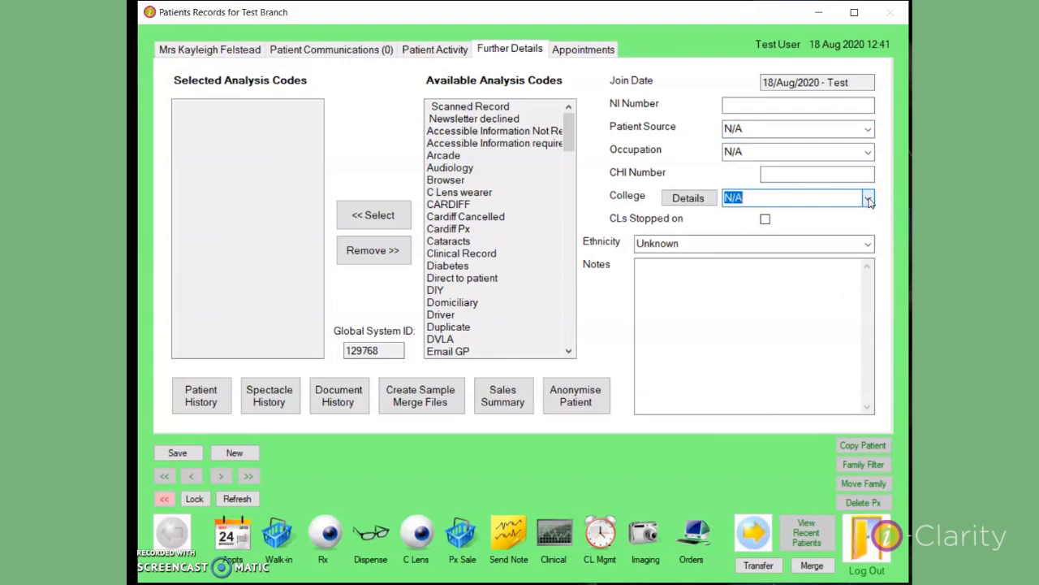
left_click(745, 195)
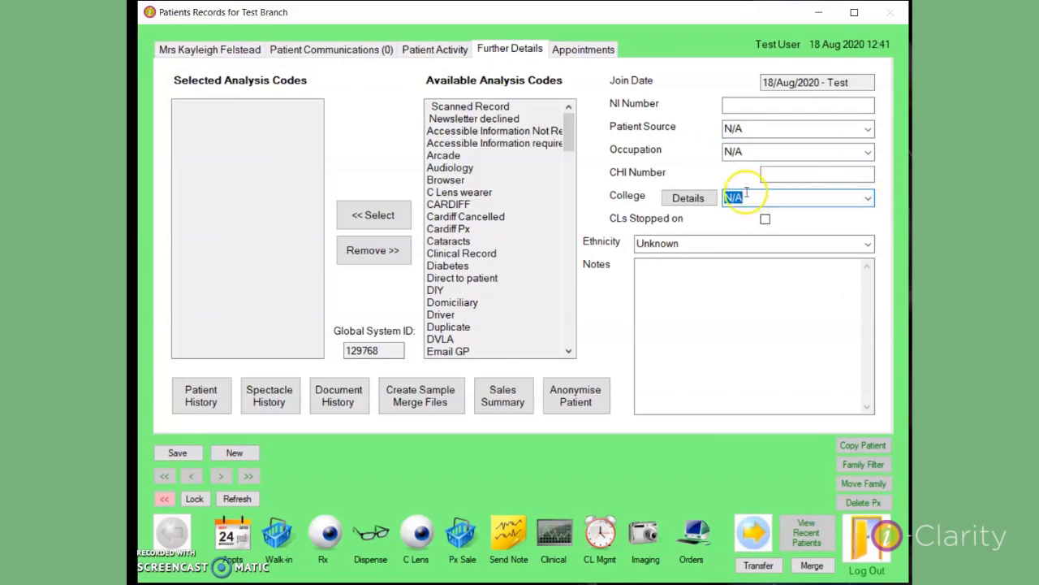
Move Diabetes from Available to Selected Analysis Codes and return to the main details page
left_click(450, 267)
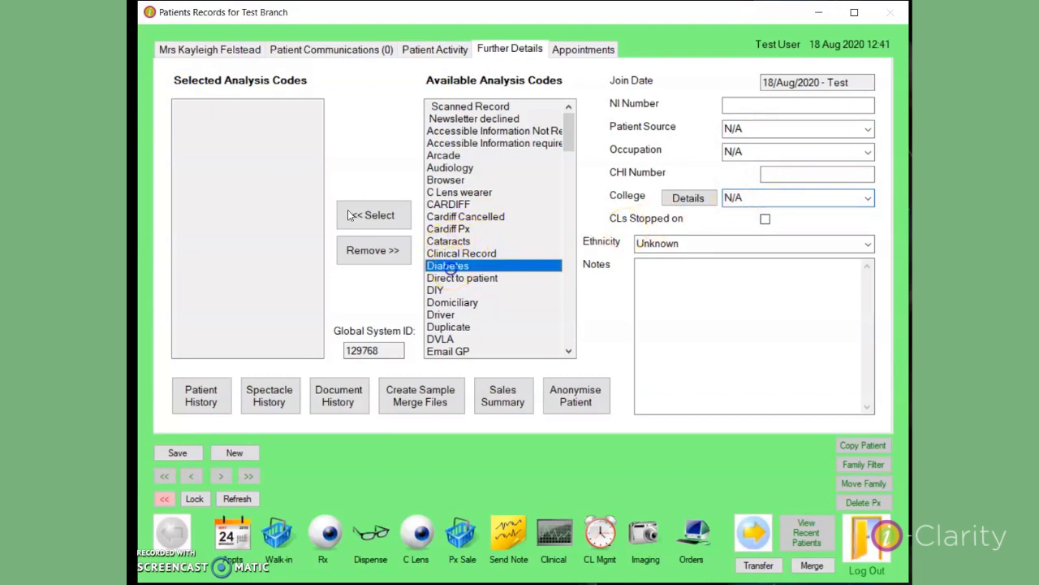
left_click(385, 218)
left_click(286, 163)
left_click(379, 215)
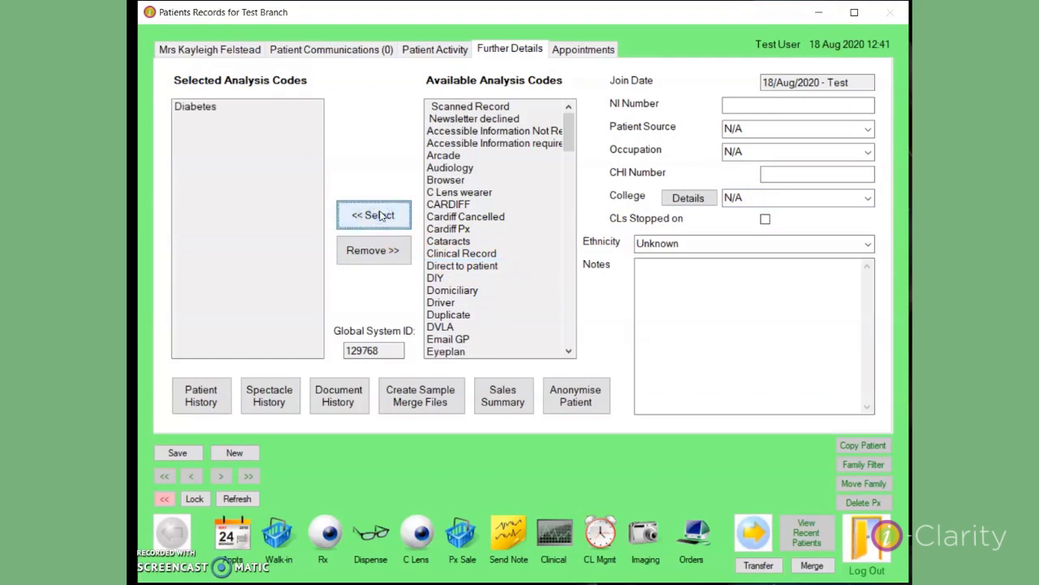
left_click(240, 49)
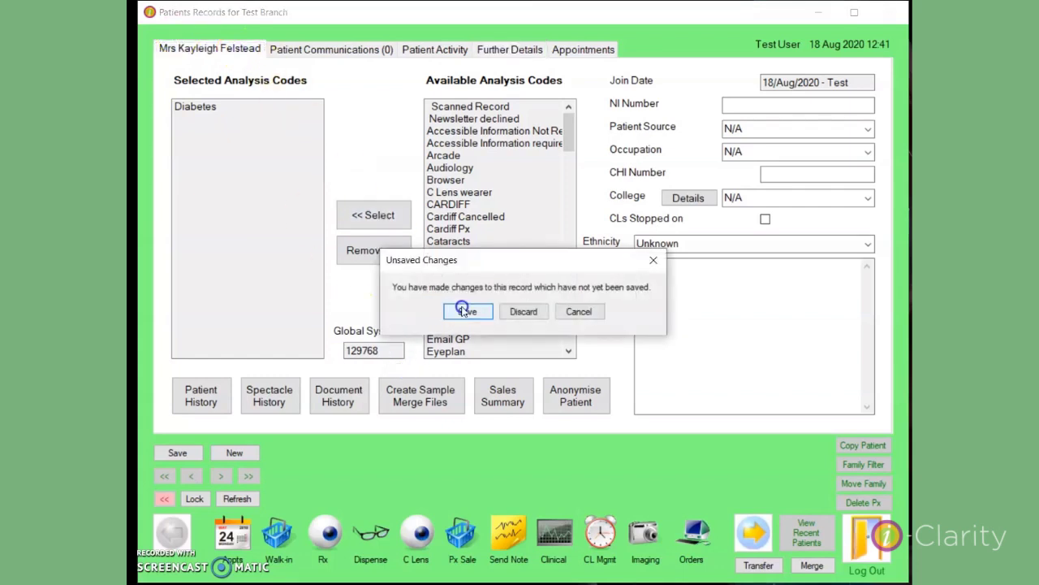
Save the Diabetes analysis code change, accept the incomplete-record warning, and reopen Further Details
left_click(467, 312)
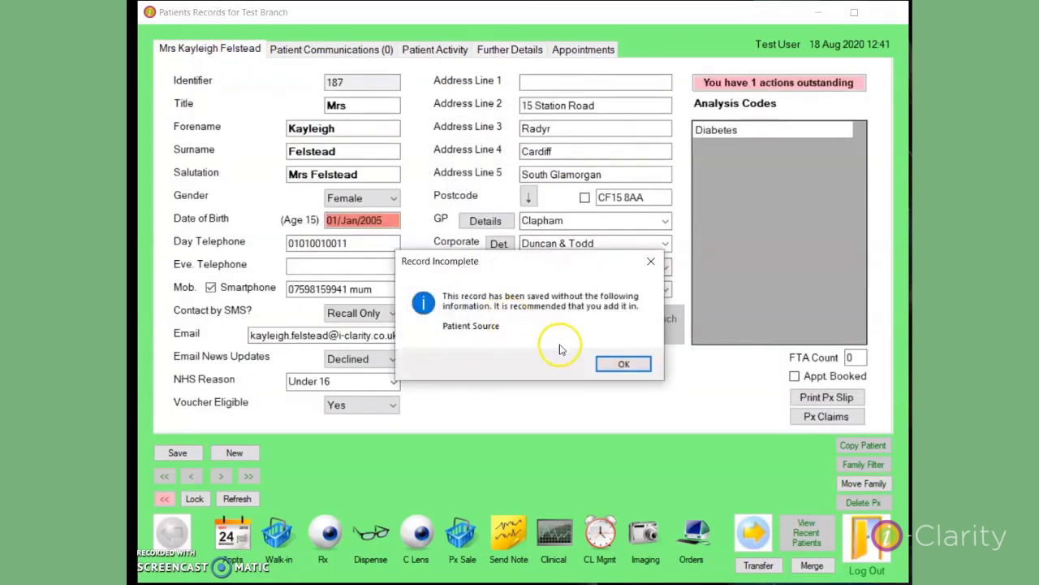
left_click(606, 364)
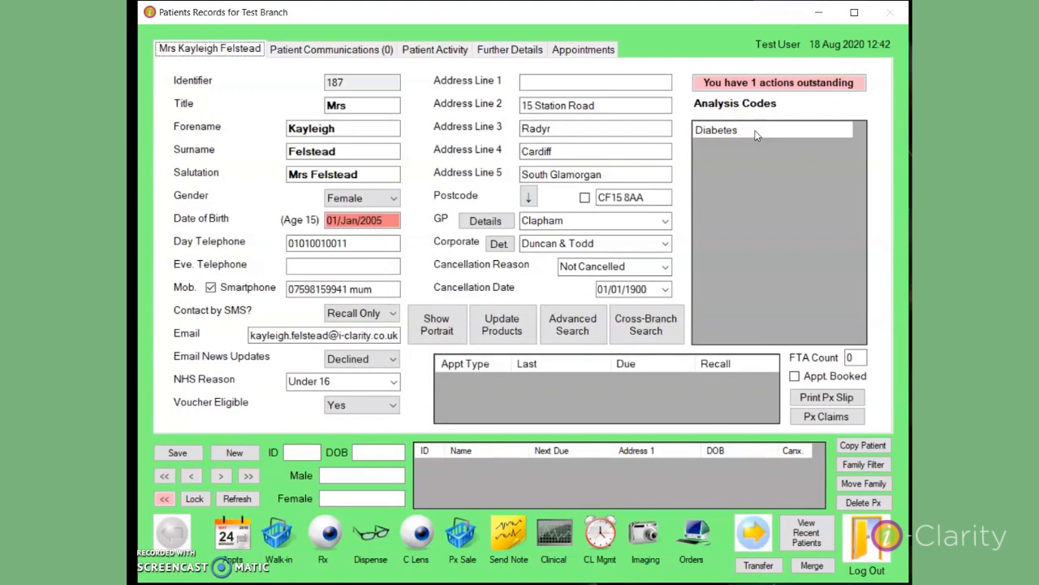
left_click(504, 49)
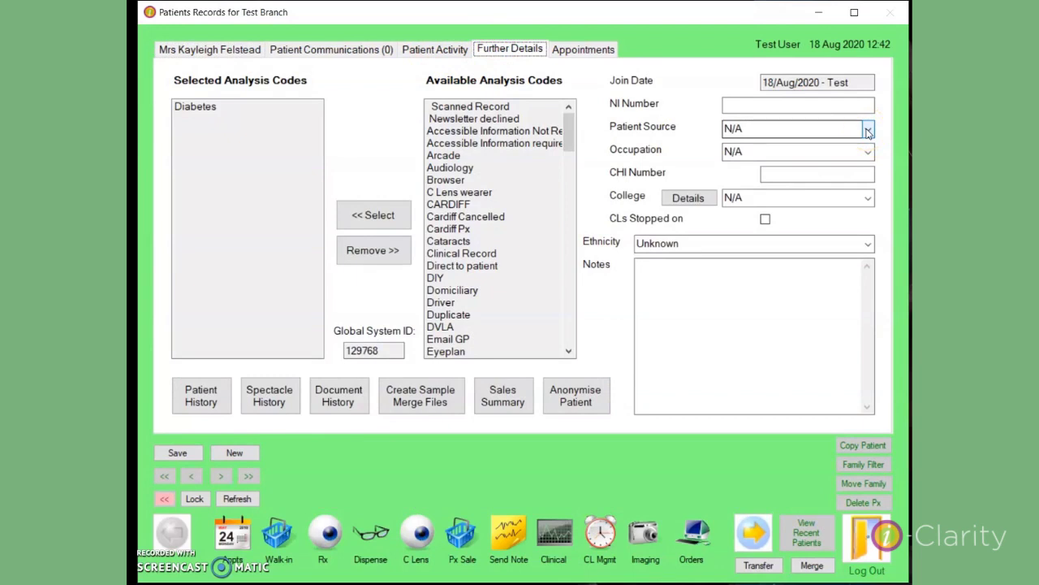
Check the Patient Source list and leave it set to N/A
left_click(868, 131)
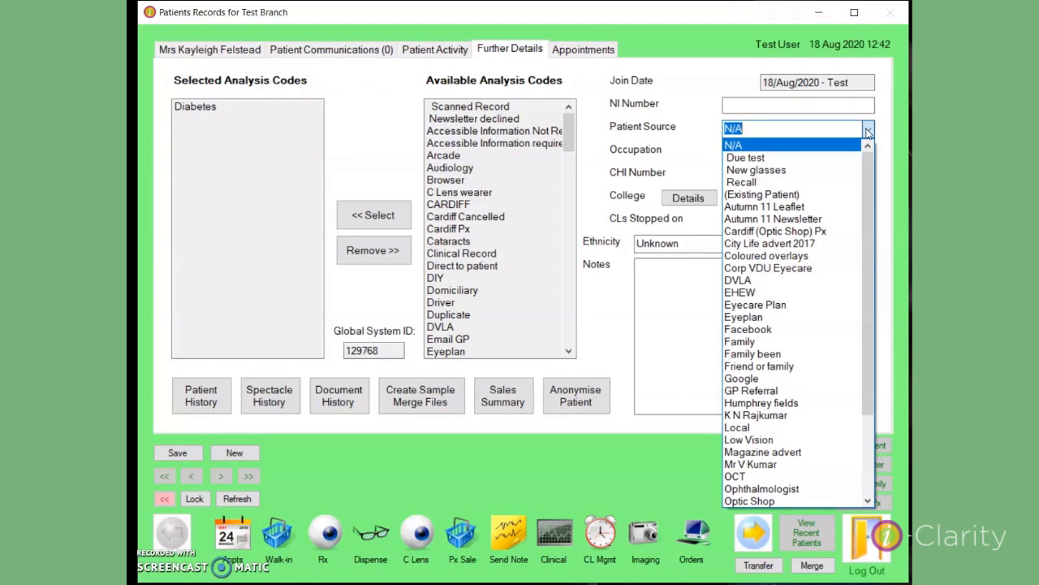
left_click(868, 130)
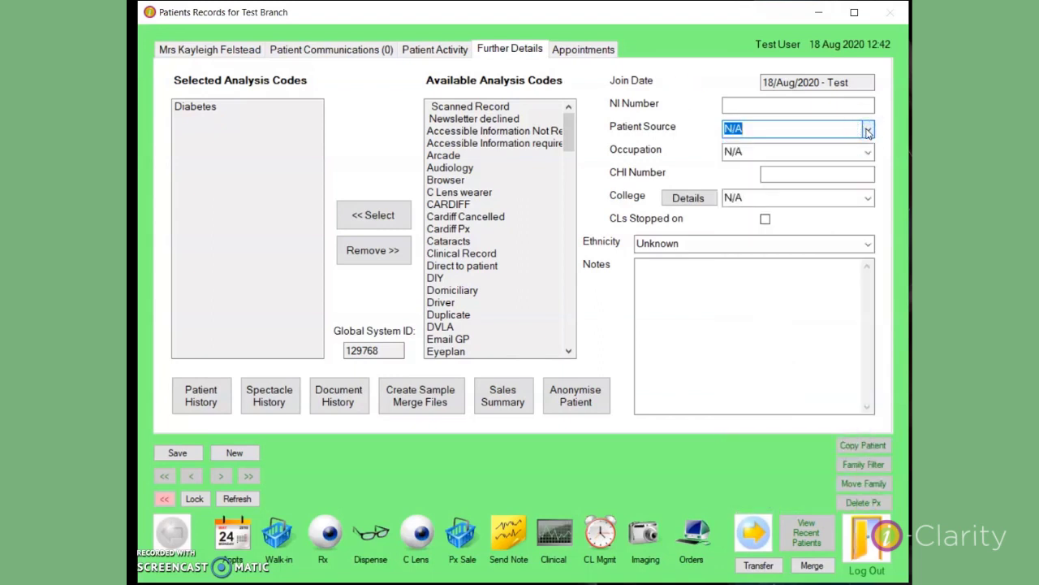